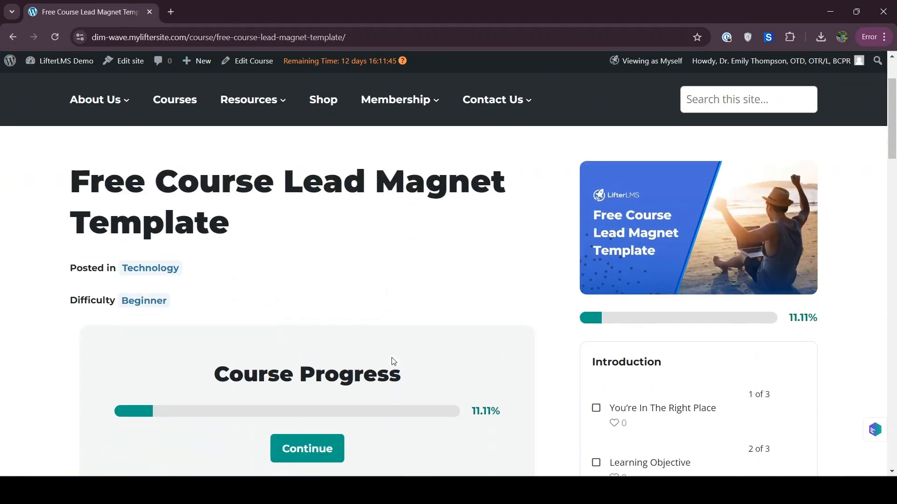
Open the 'You're In The Right Place' lesson from the course's Introduction outline.
left_click(636, 418)
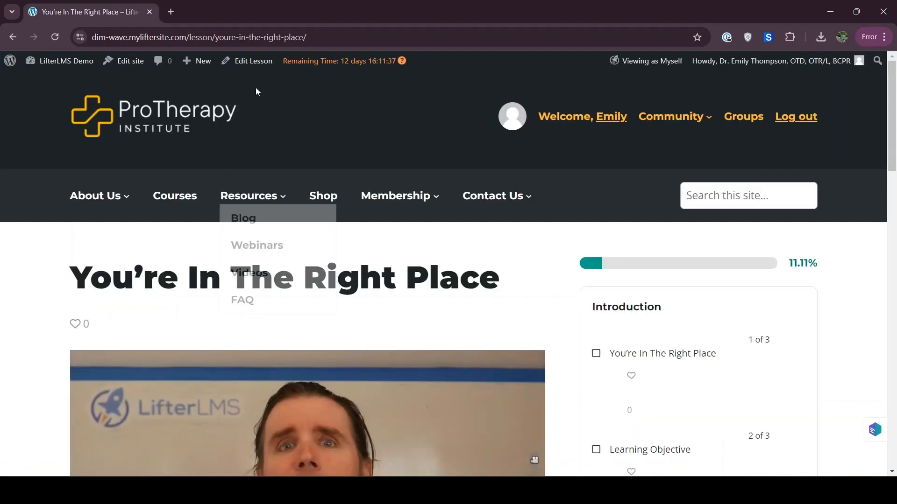
Open the lesson in the block editor via Edit Lesson.
left_click(243, 64)
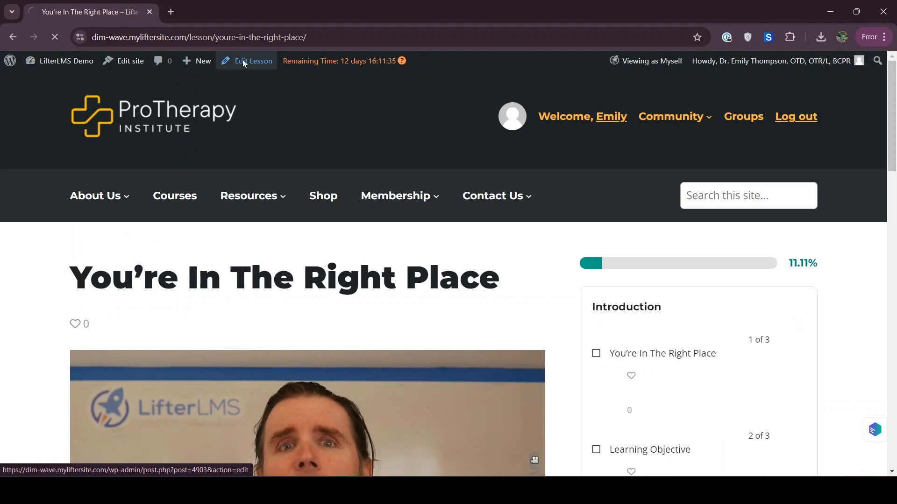
mouse_move(253, 196)
scroll(256, 232, "down", 10)
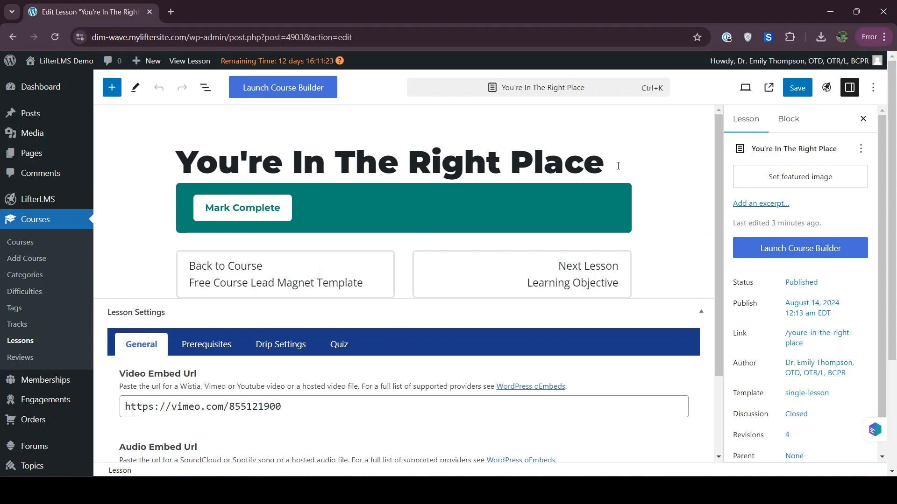
Add an empty paragraph below the lesson title and bring up the block inserter.
left_click(618, 166)
key("Return")
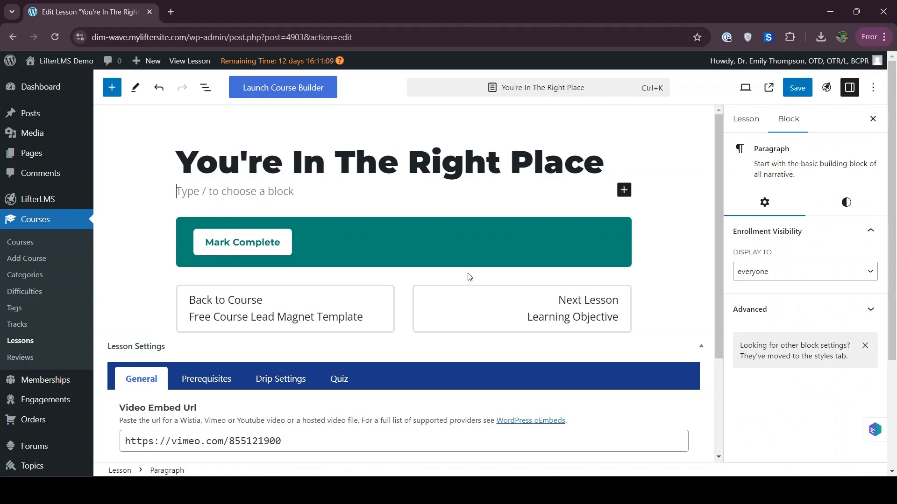
key("Delete")
left_click(691, 228)
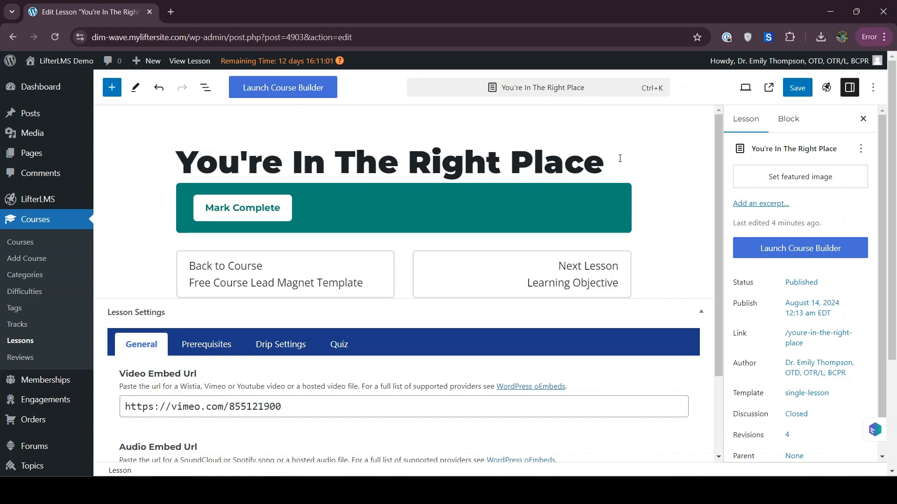
key("Return")
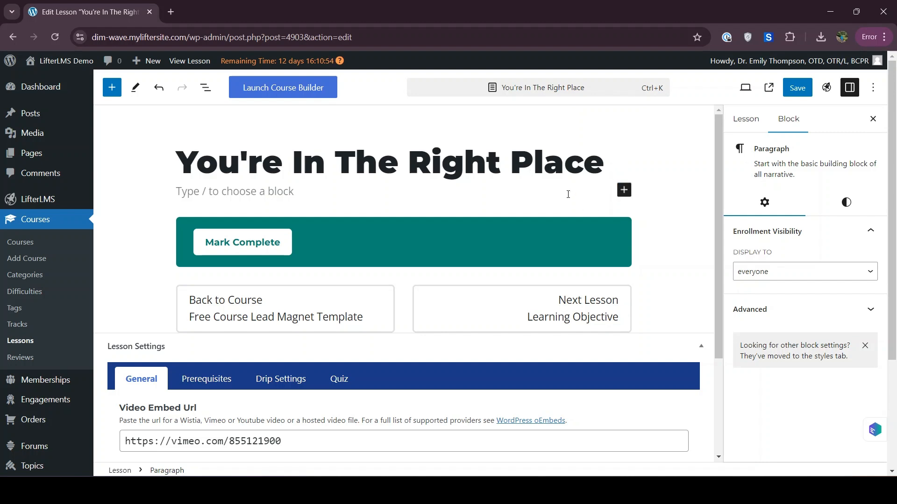
left_click(624, 190)
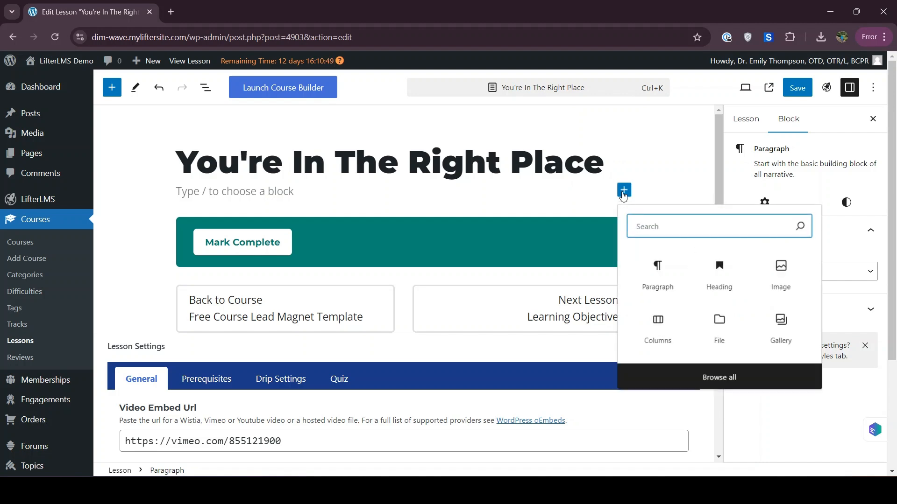
Insert a File block found by searching 'PDF' and upload Example PDF.pdf into it.
type("PDF")
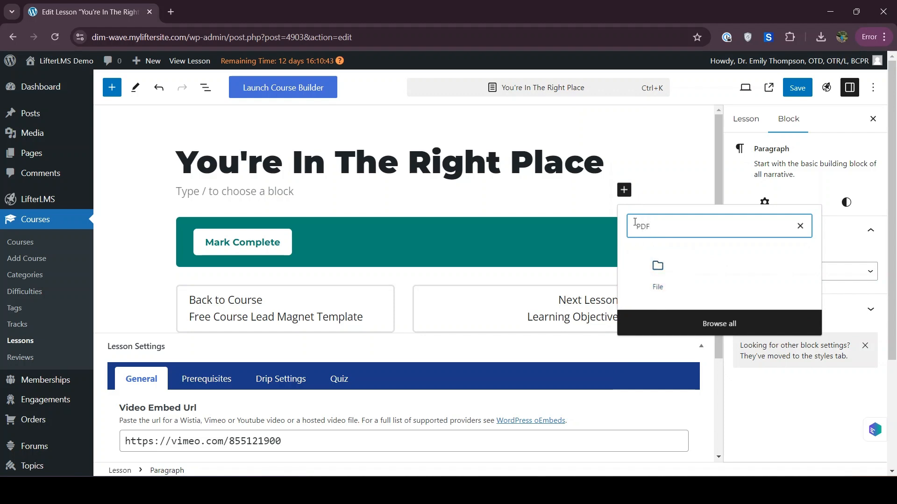
left_click(659, 280)
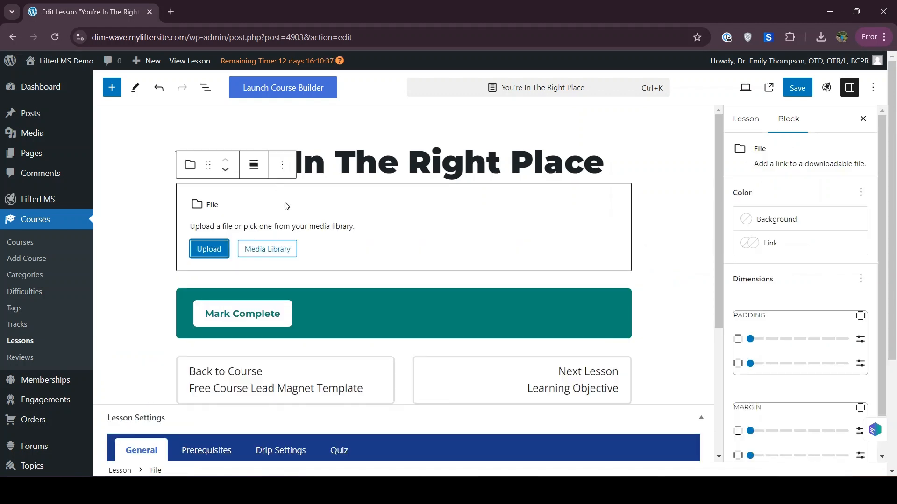
left_click(209, 249)
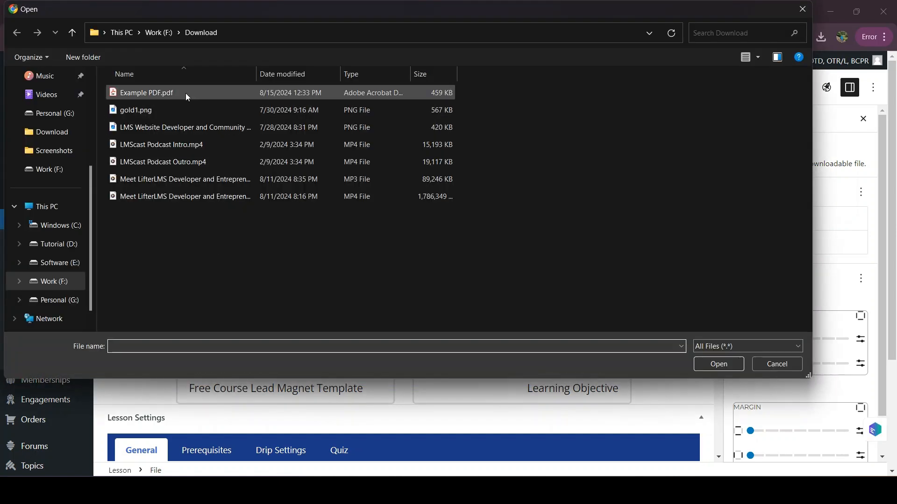
left_click(157, 91)
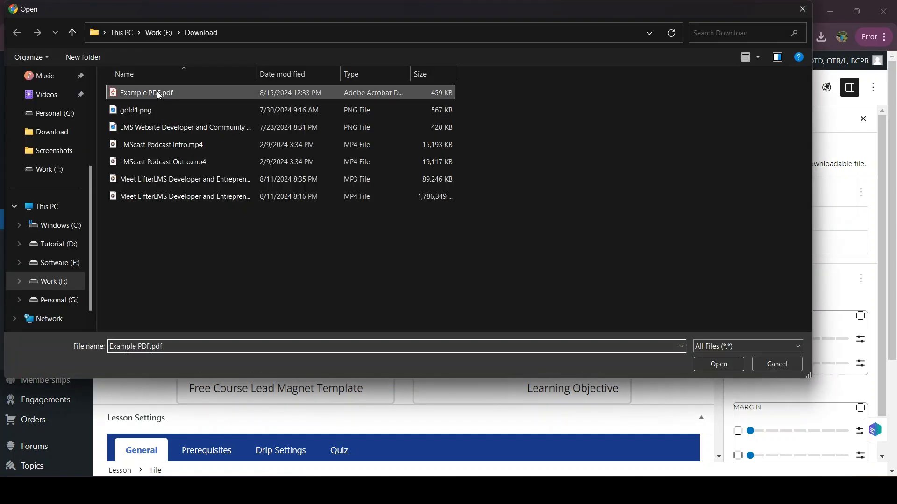
left_click(701, 366)
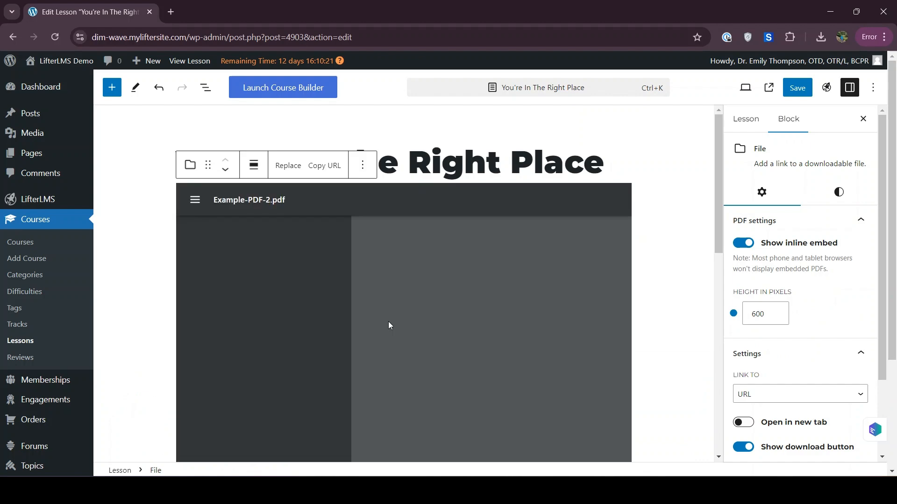
scroll(150, 310, "down", 1)
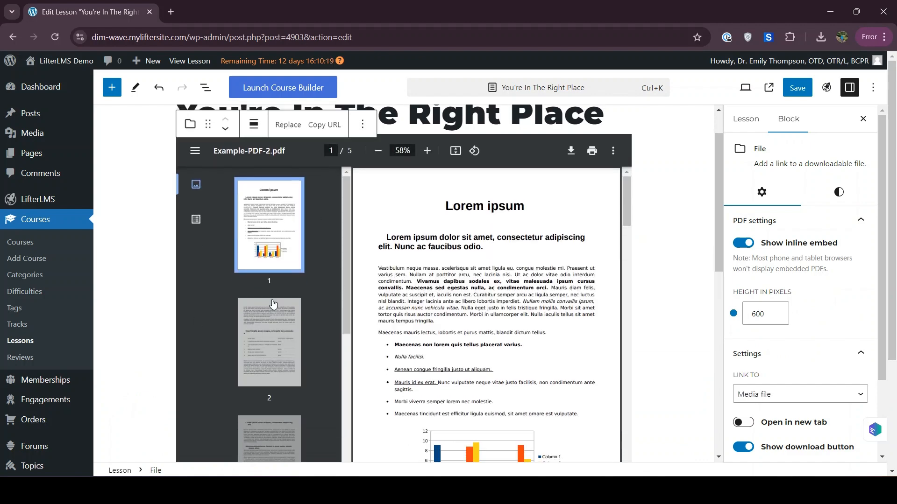
Page through the embedded PDF's pages 2, 3 and 4 in the editor.
left_click(288, 339)
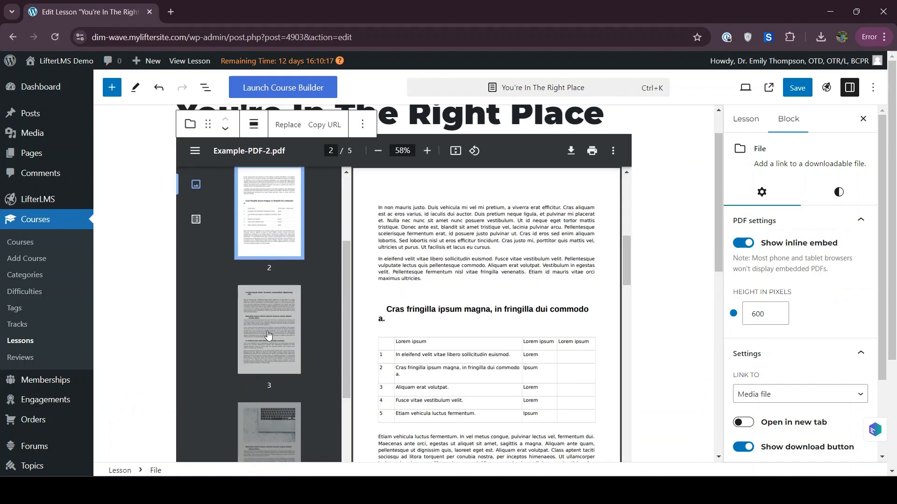
left_click(268, 336)
scroll(417, 333, "down", 2)
left_click(287, 418)
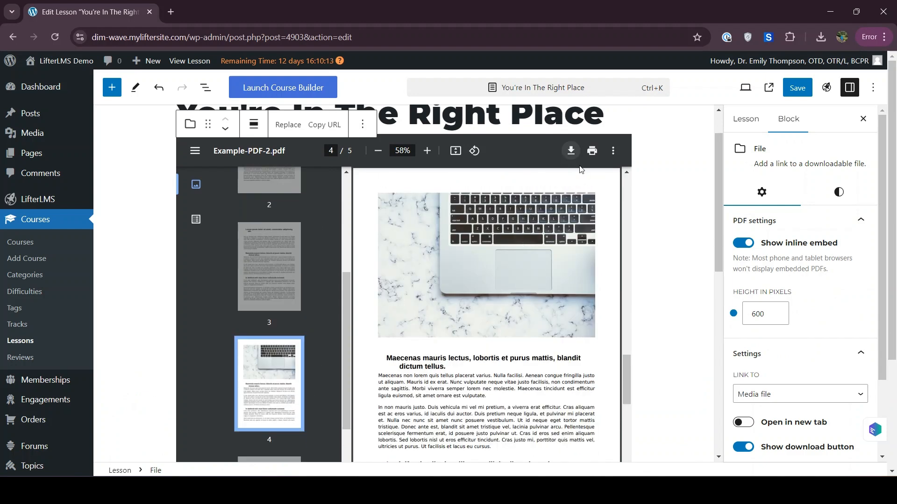
scroll(623, 232, "down", 3)
scroll(704, 290, "down", 3)
scroll(704, 290, "down", 3)
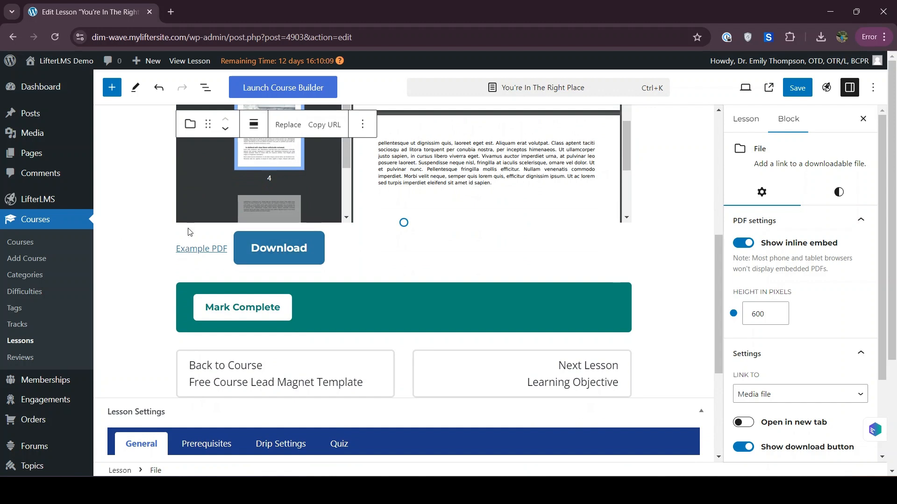
Set the File block's alignment to center.
left_click(193, 134)
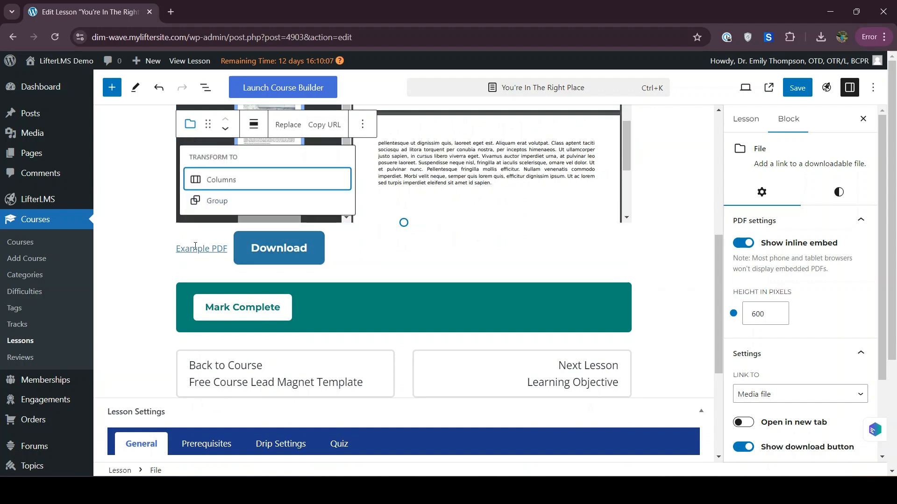
left_click(191, 139)
left_click(190, 125)
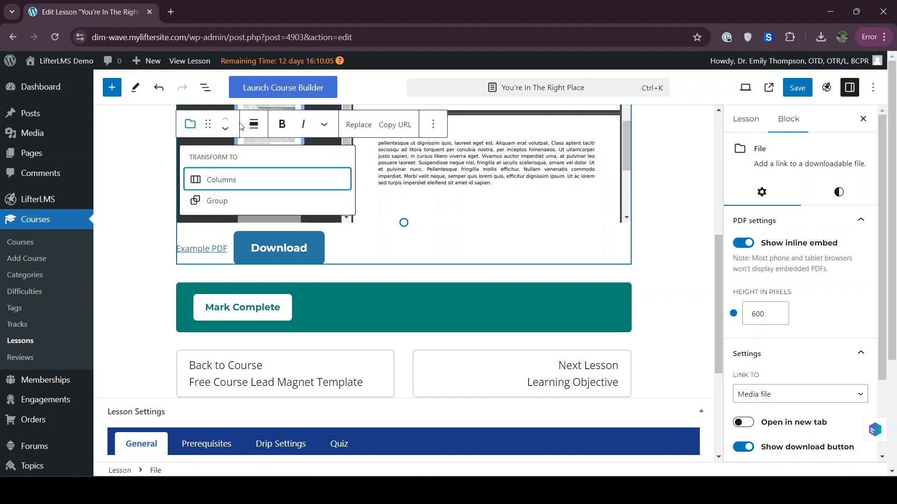
left_click(253, 123)
left_click(289, 203)
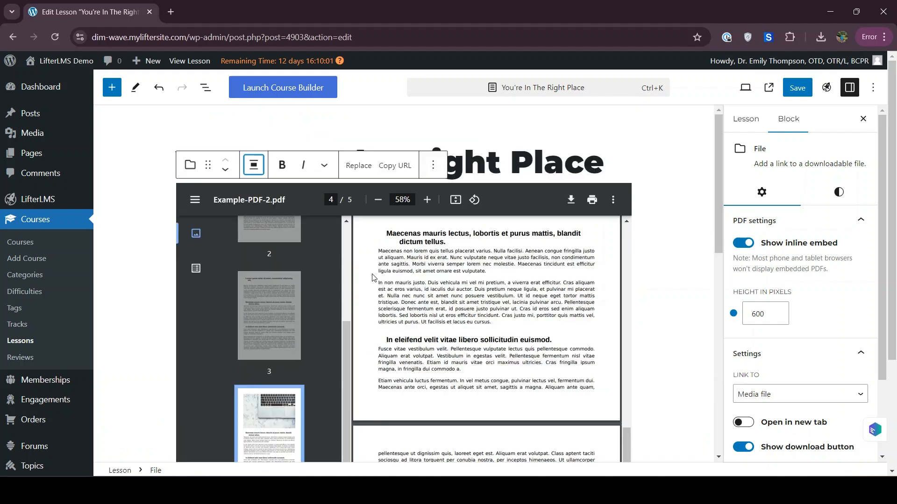
Add the paragraph 'Here is your lesson works' under the title and save the lesson.
left_click(605, 167)
key("Return")
type("Here y")
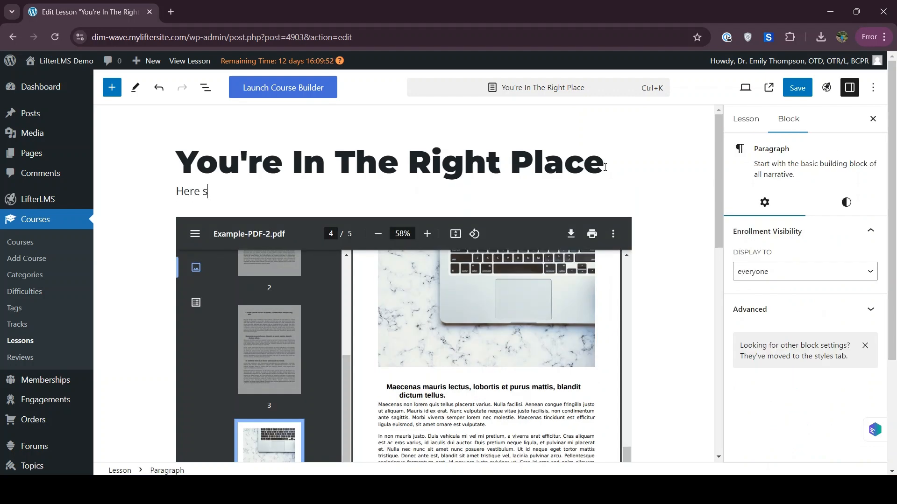
type(" is your lesson ")
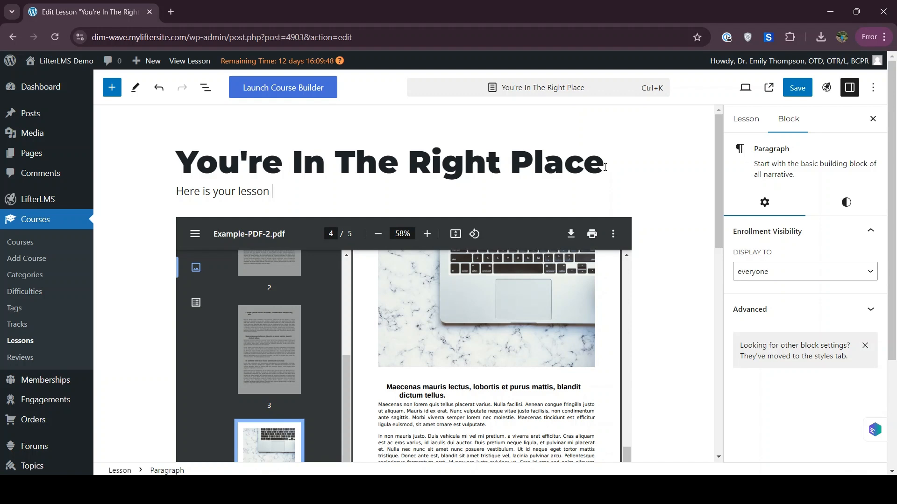
type("orkworks")
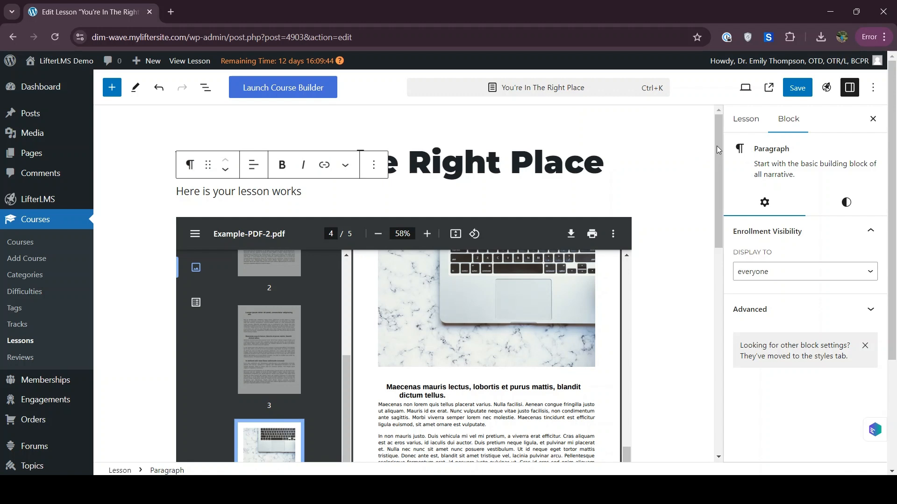
left_click(798, 88)
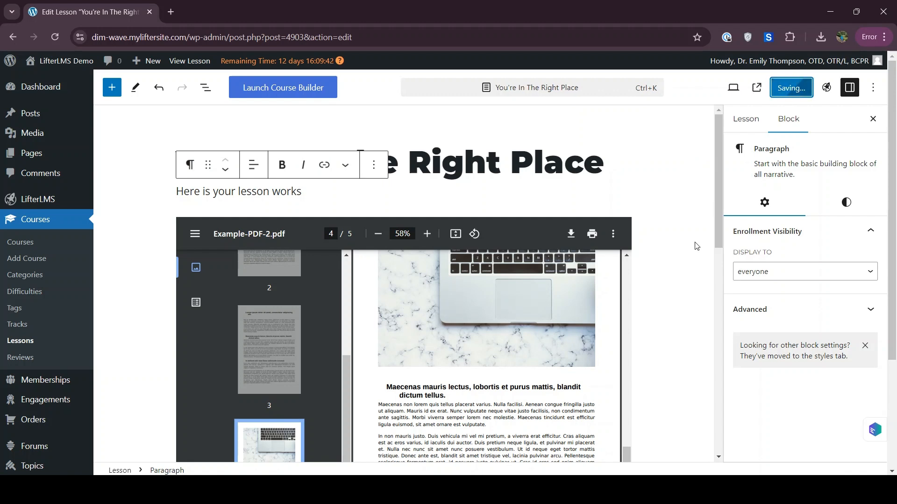
scroll(697, 246, "down", 1)
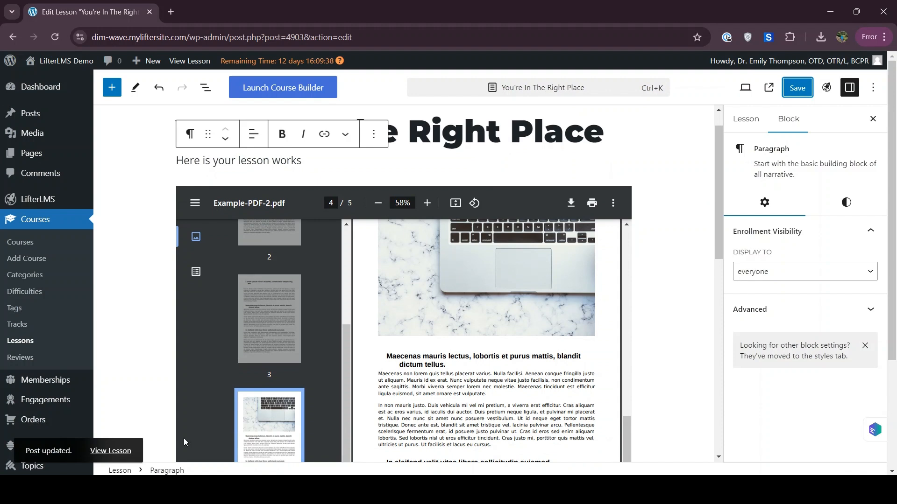
right_click(112, 450)
Copy the course page address and load it in a new Incognito window.
left_click(167, 354)
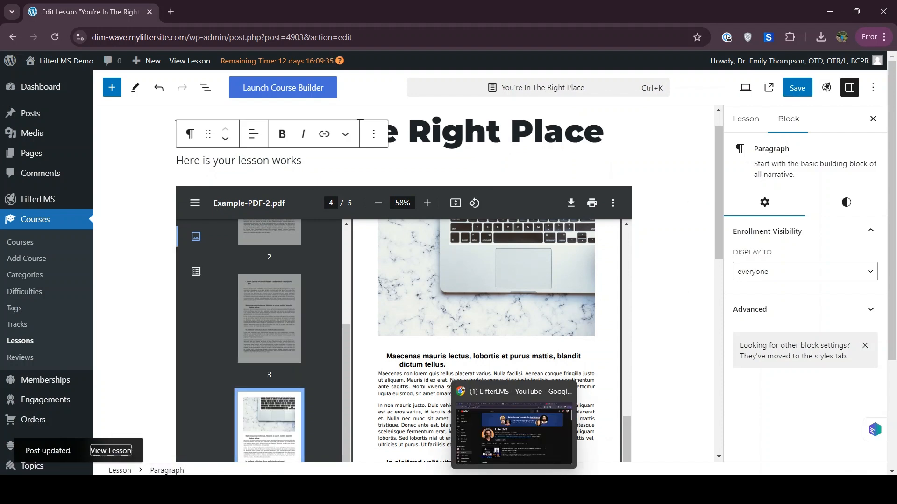
left_click(869, 36)
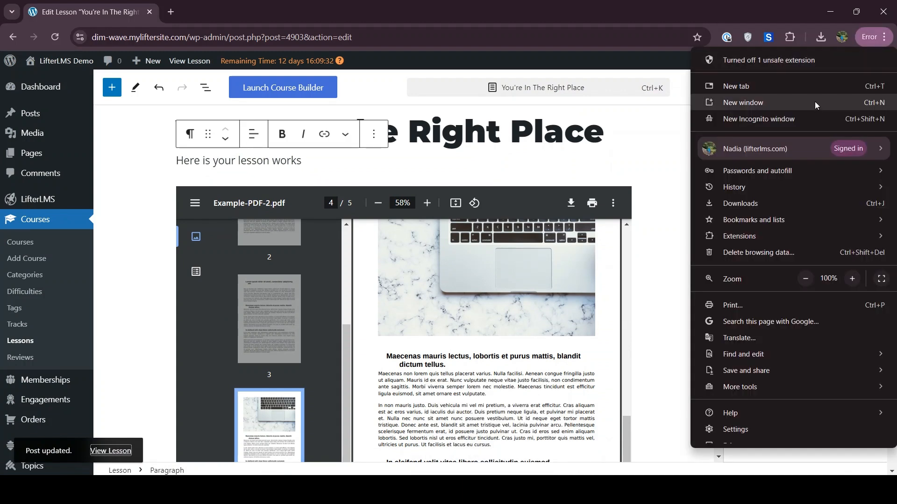
key("Escape")
key("ctrl+shift+n")
key("ctrl+v")
key("Return")
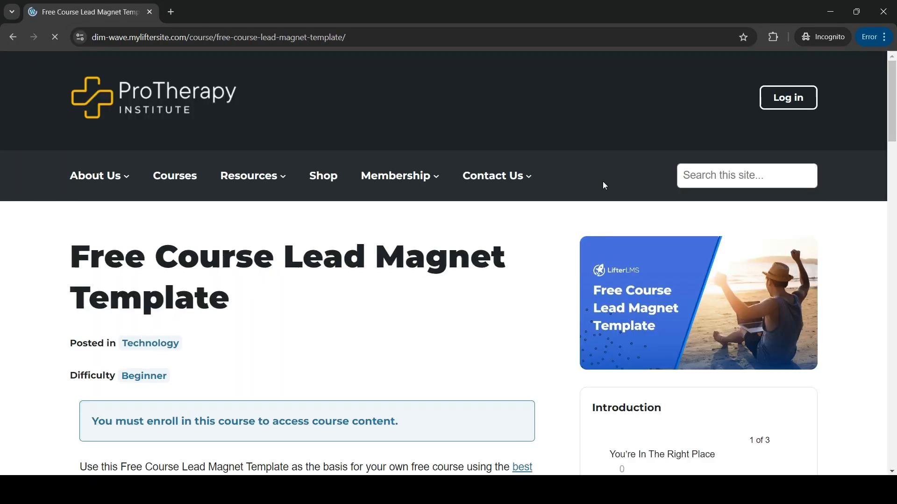
scroll(533, 294, "down", 8)
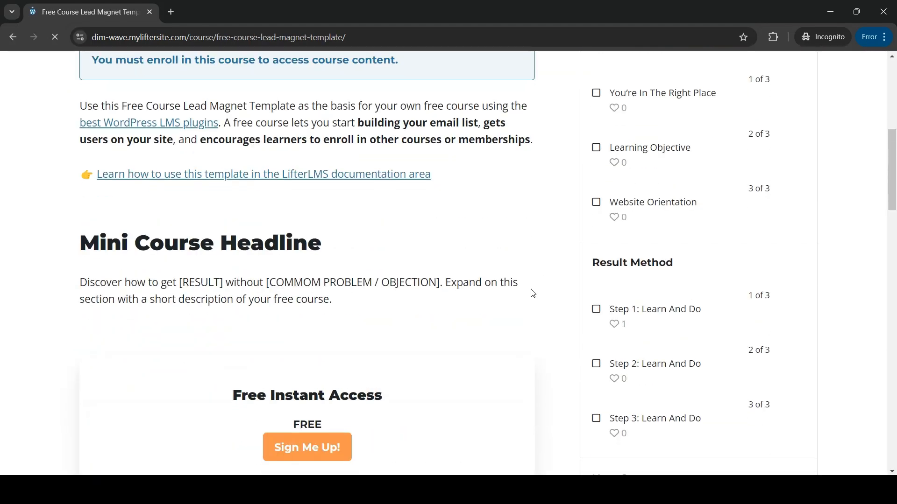
scroll(321, 325, "down", 3)
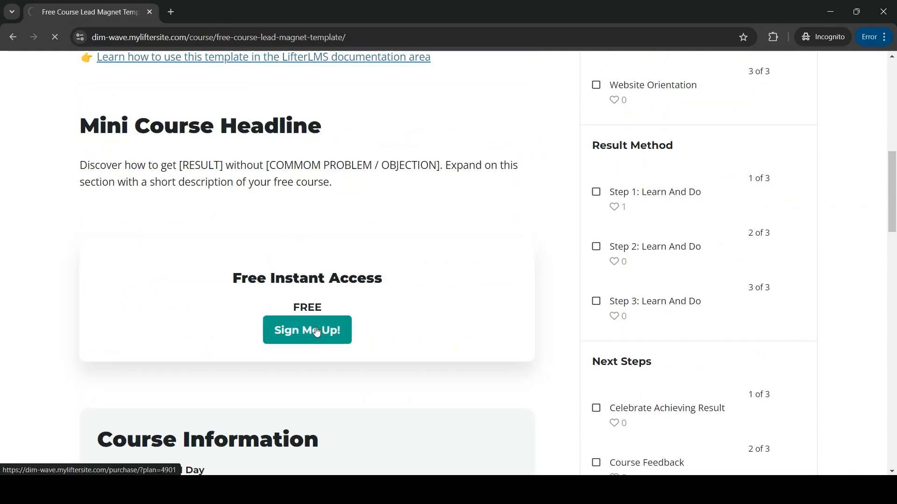
Start the Sign Me Up! form and enter the student's e-mail in both e-mail fields.
left_click(316, 332)
scroll(358, 358, "down", 4)
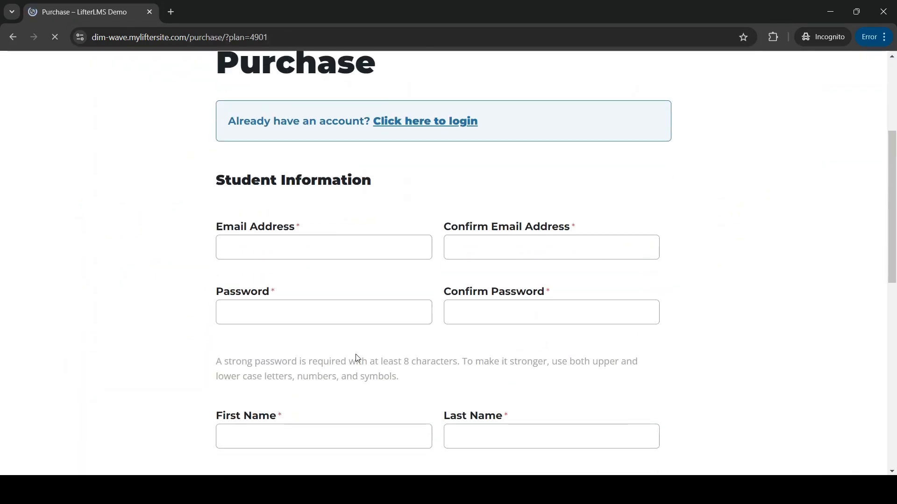
left_click(297, 241)
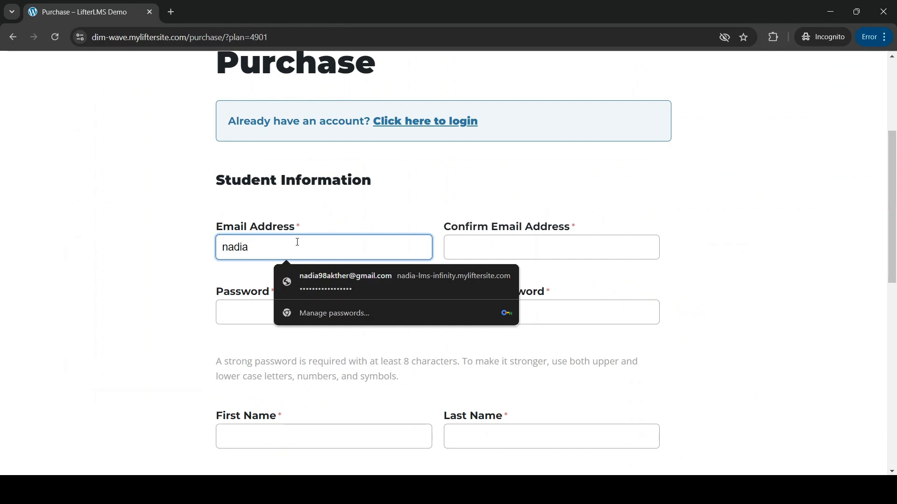
left_click(518, 247)
type("na")
key("BackSpace")
key("BackSpace")
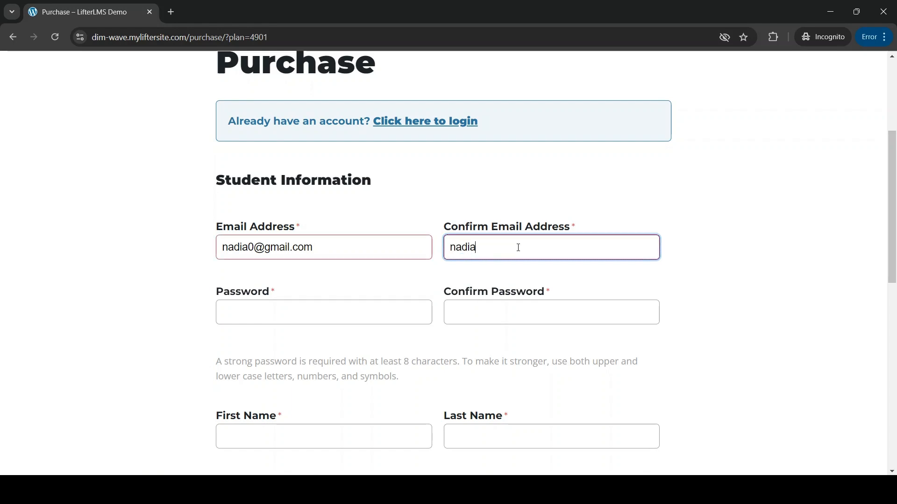
Paste the password into both password fields, enter the student's first and last name, and submit Enroll Now.
scroll(516, 248, "down", 3)
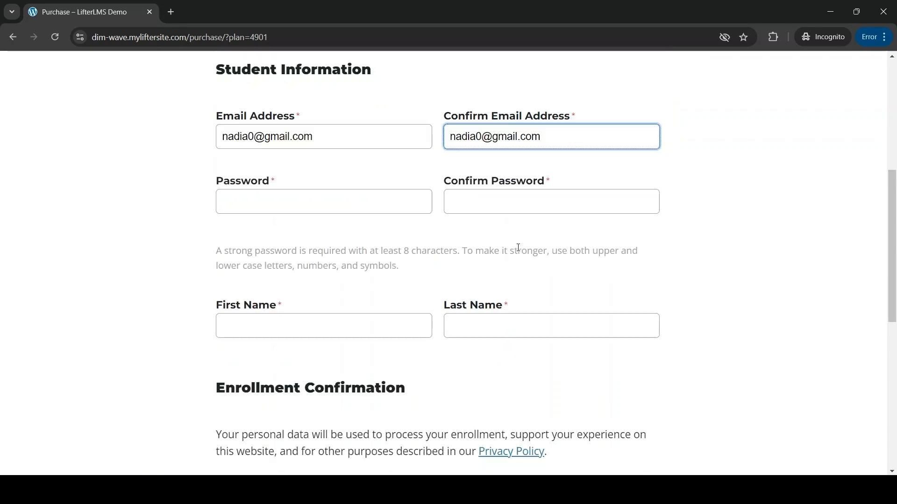
left_click(410, 32)
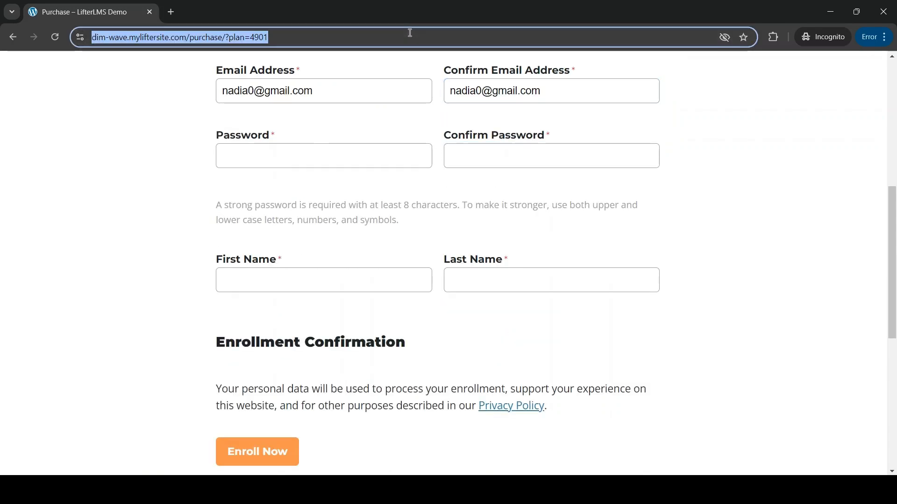
left_click(365, 149)
key("ctrl+v")
left_click(451, 154)
key("ctrl+v")
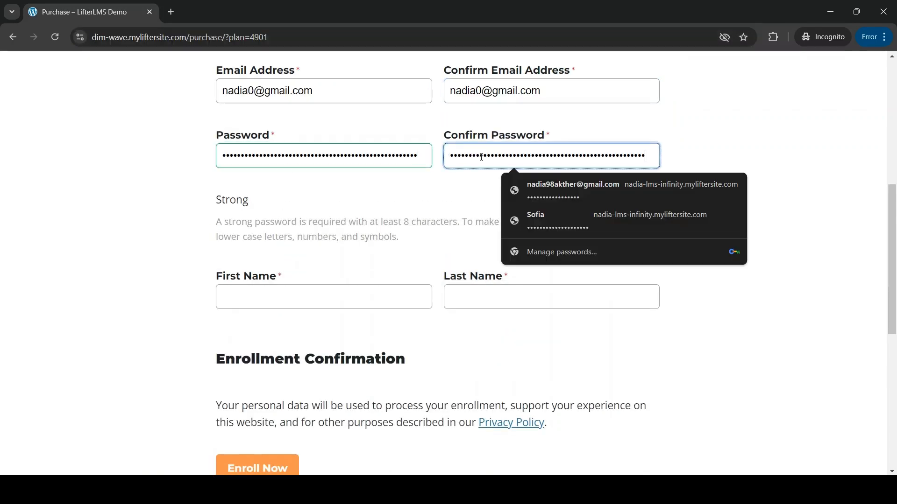
left_click(344, 305)
type("Nadia")
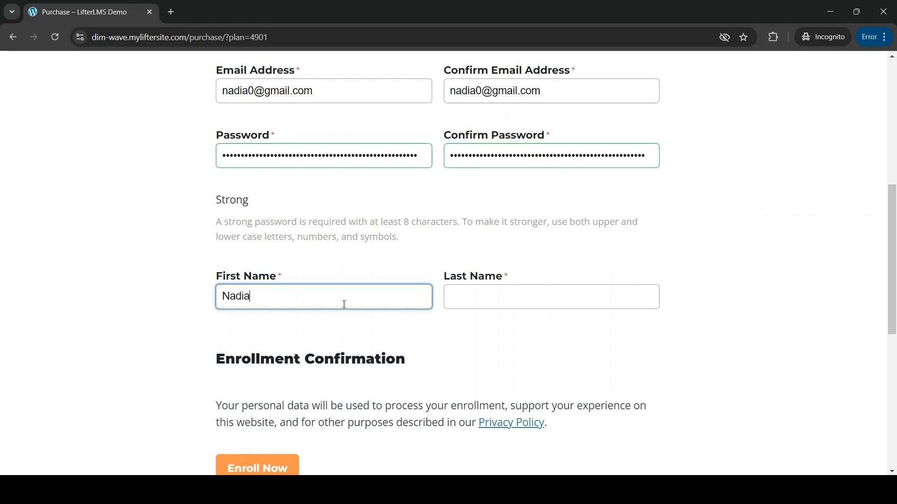
left_click(462, 296)
scroll(327, 352, "down", 2)
left_click(268, 399)
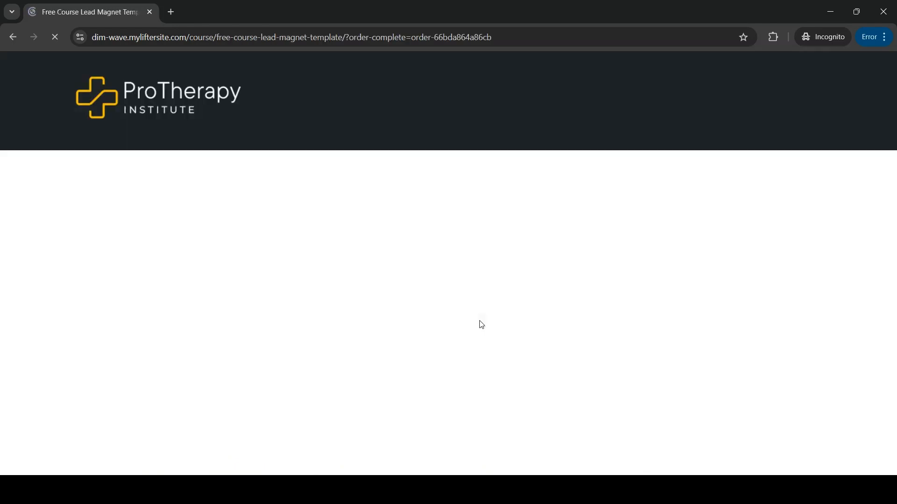
Open the 'You're In The Right Place' lesson as the student and scroll to the PDF.
scroll(509, 336, "down", 4)
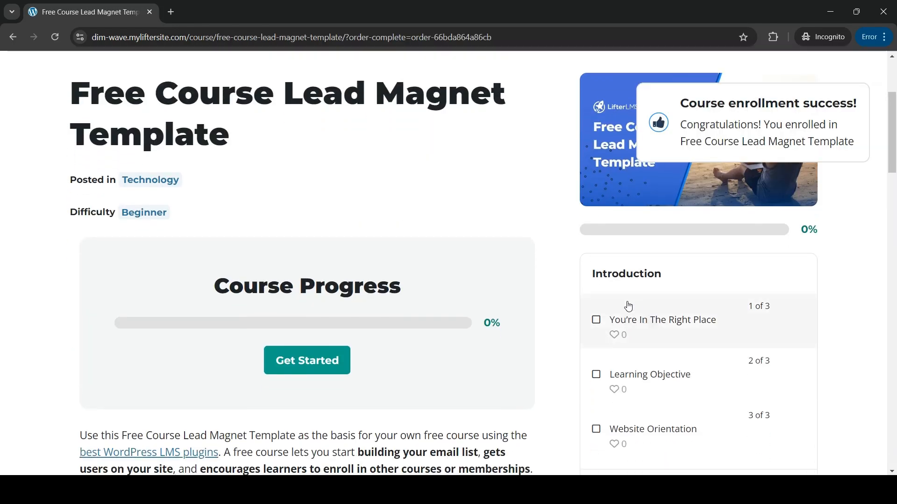
left_click(637, 322)
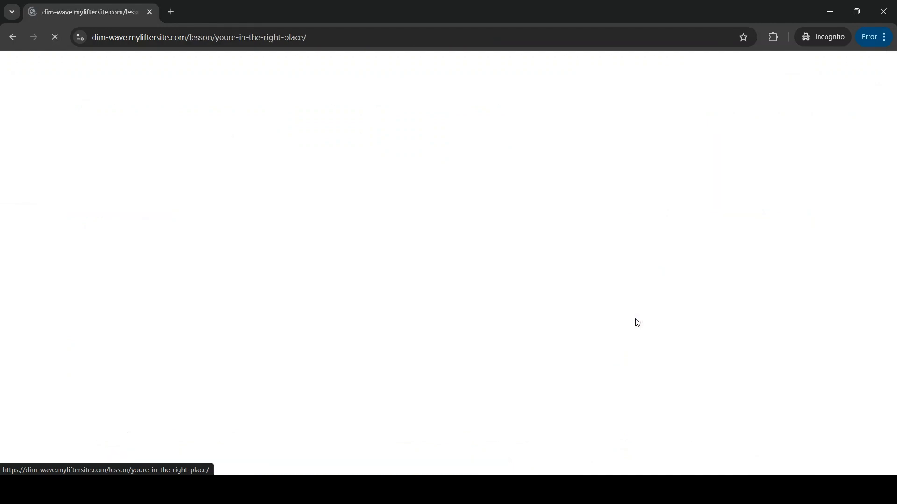
scroll(275, 260, "down", 4)
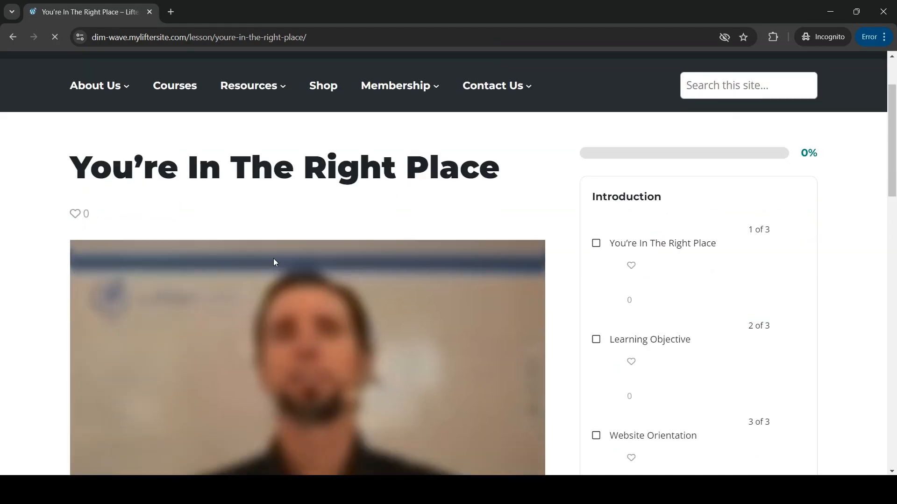
scroll(228, 271, "down", 4)
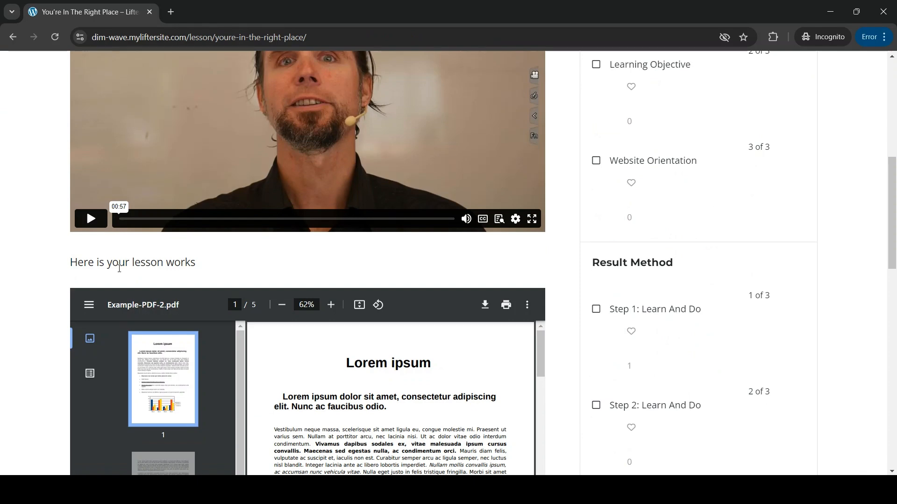
scroll(194, 289, "down", 3)
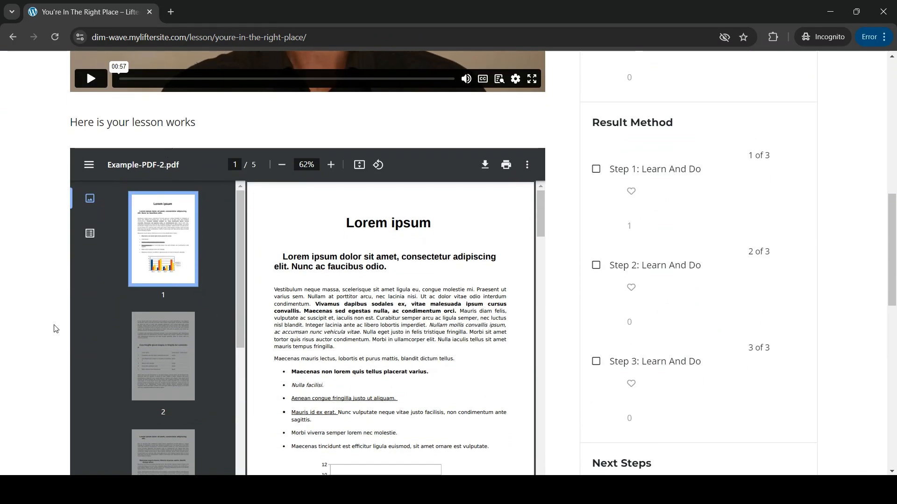
scroll(55, 329, "down", 1)
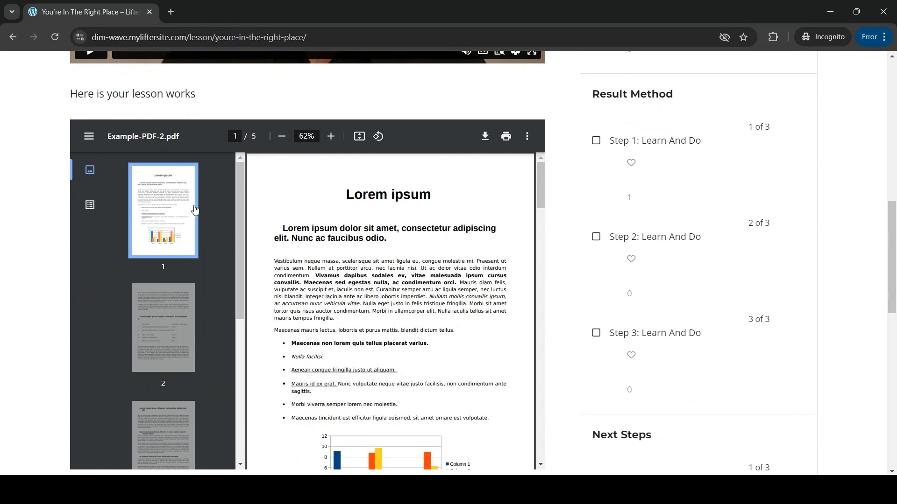
View pages 2 and 3 of the embedded PDF, then open the Example PDF link.
left_click(186, 315)
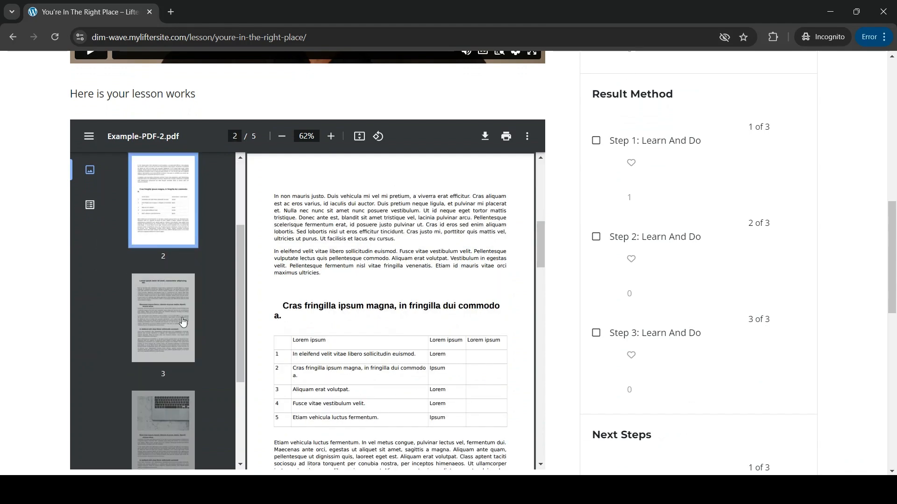
left_click(183, 319)
scroll(48, 332, "down", 4)
scroll(48, 335, "down", 2)
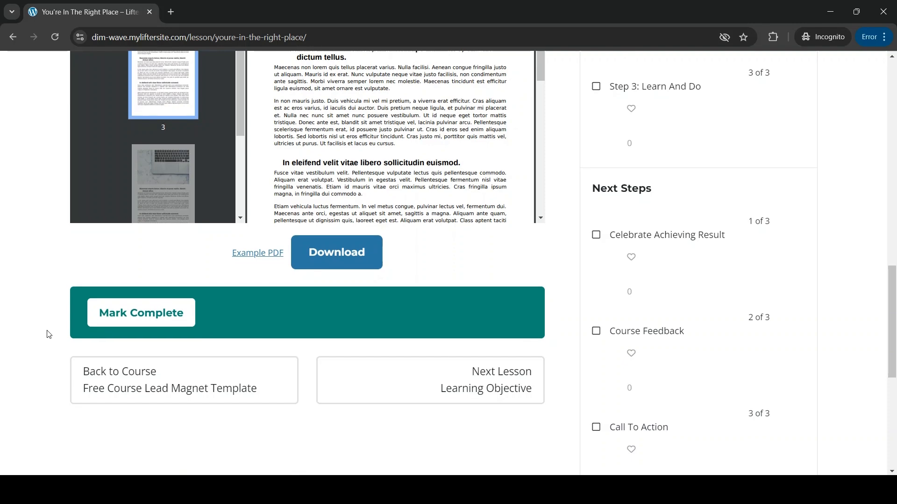
left_click(257, 254)
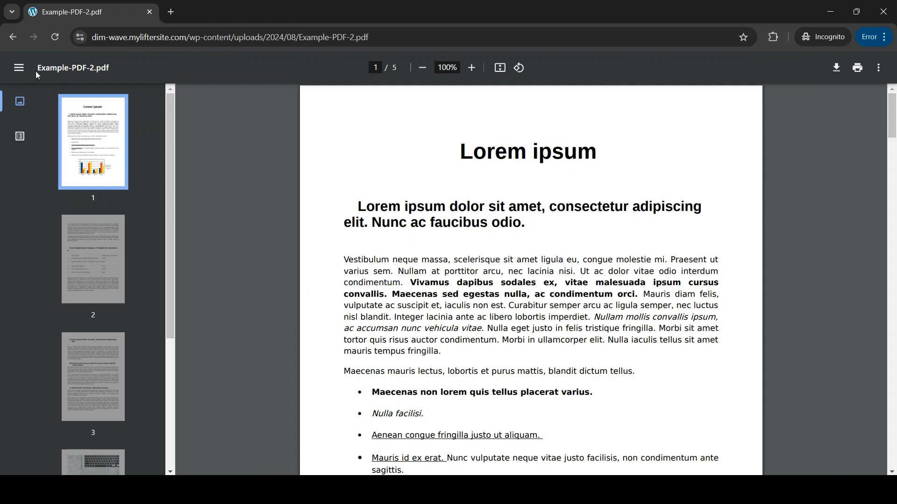
Return to the lesson, trigger the PDF download, cancel the save prompt, and return to the editor window.
left_click(10, 44)
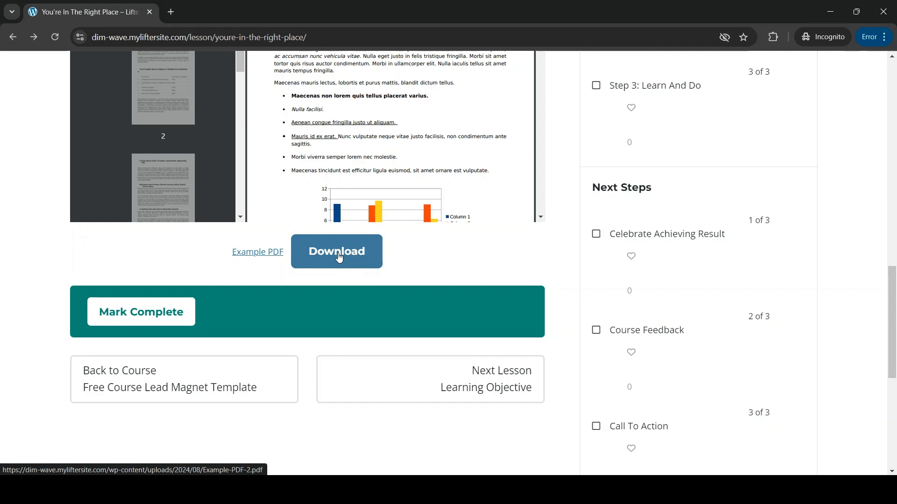
left_click(338, 257)
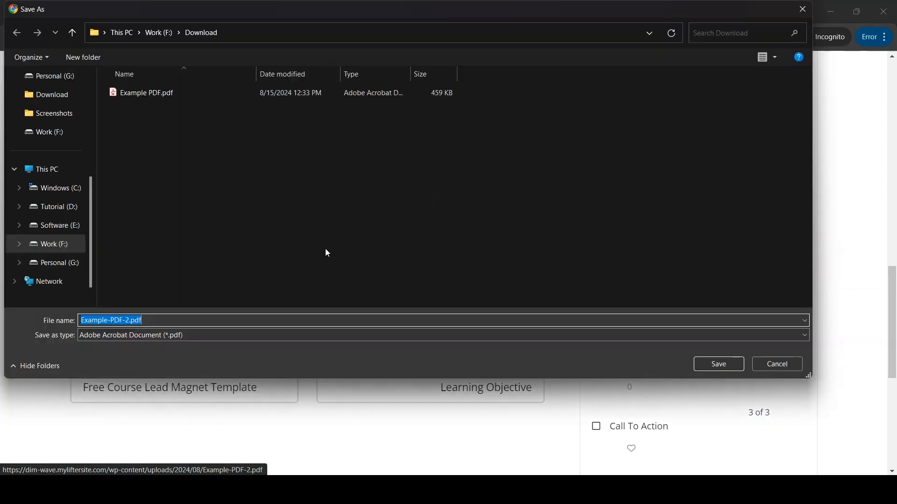
left_click(808, 13)
scroll(450, 251, "up", 5)
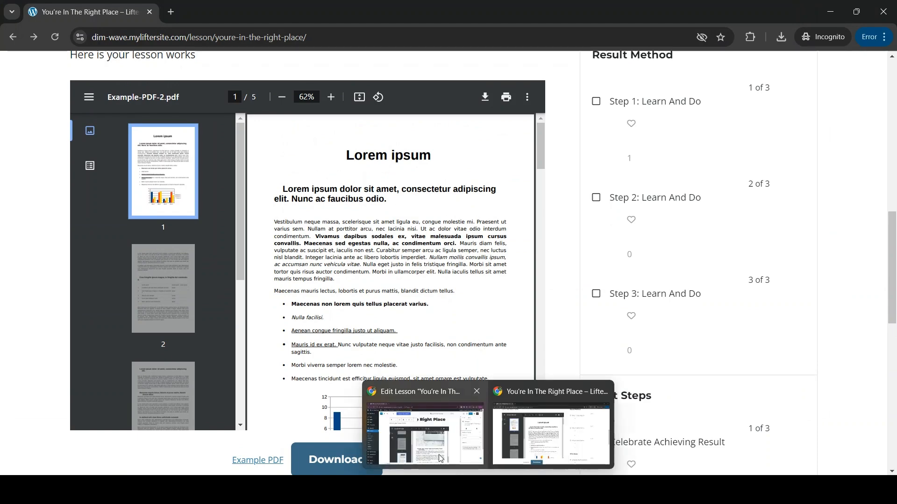
left_click(425, 432)
Insert a Spacer block, found by searching 'spa', above the Mark Complete block.
scroll(273, 338, "down", 6)
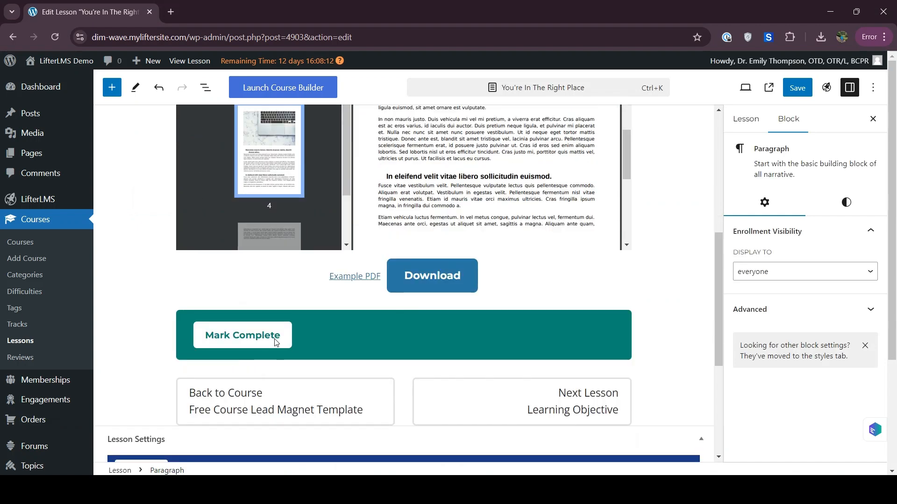
left_click(405, 297)
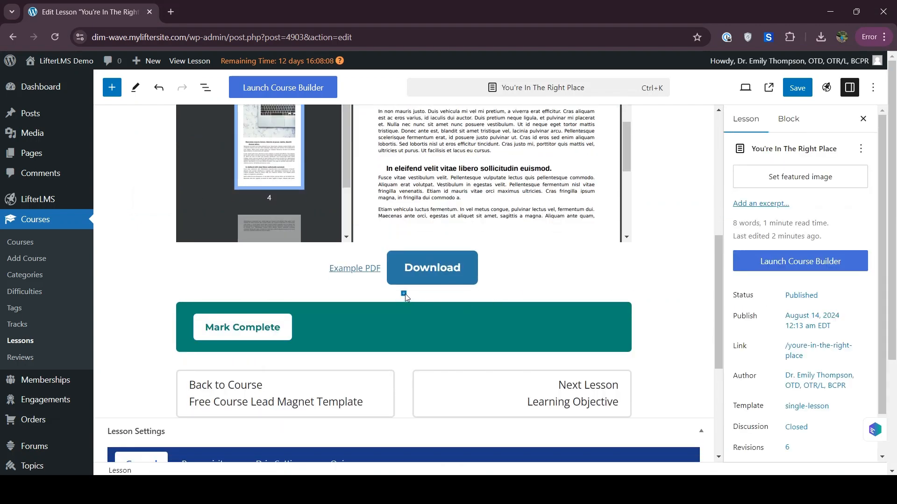
left_click(403, 294)
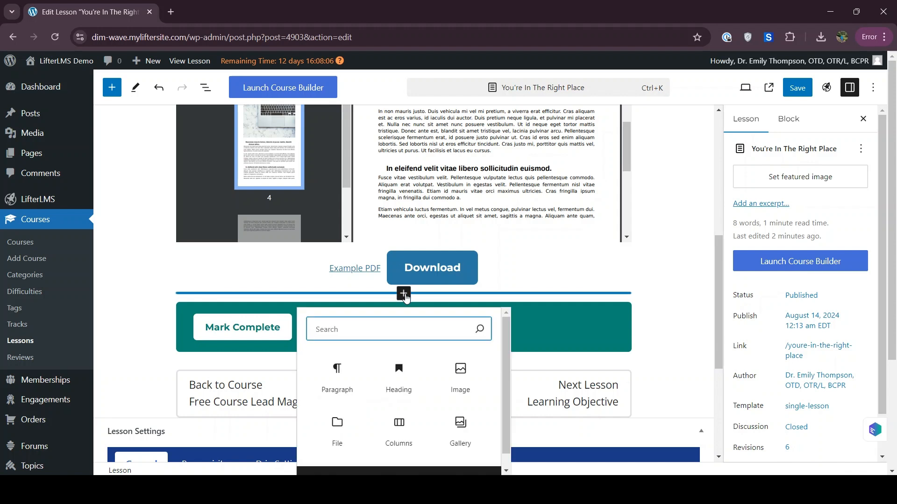
type("spa")
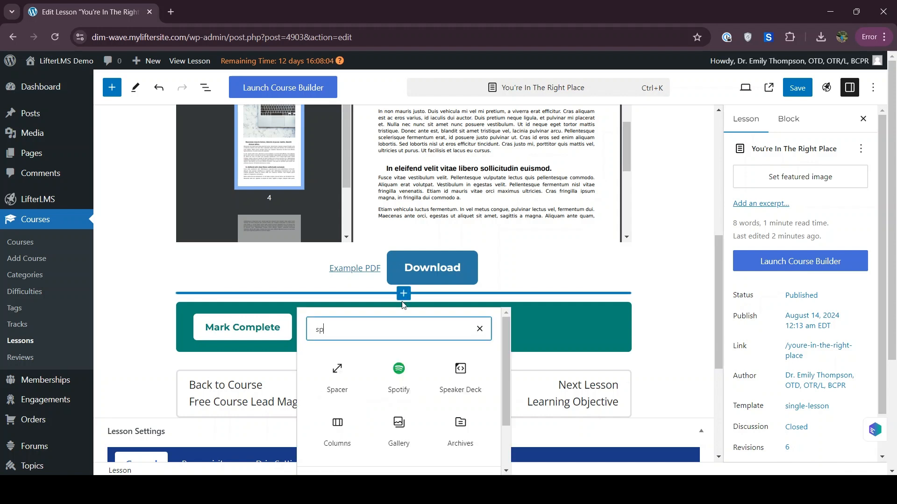
left_click(336, 366)
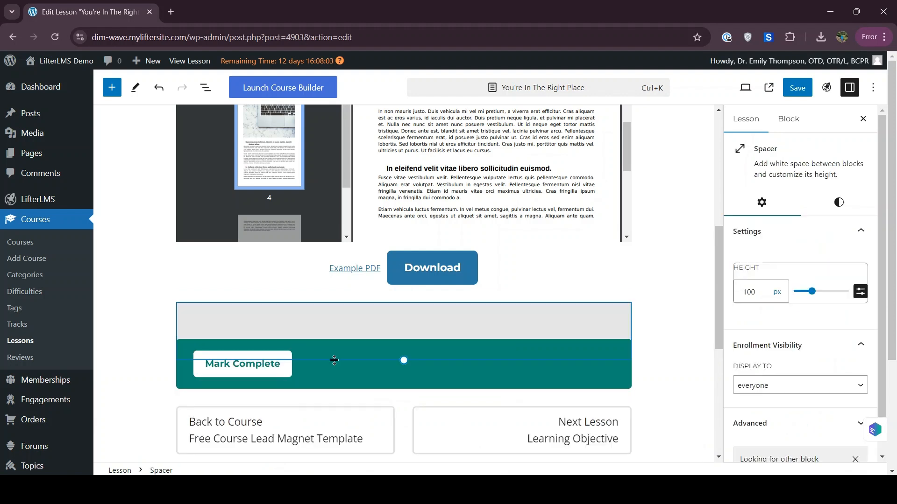
left_click(403, 369)
left_click(403, 369)
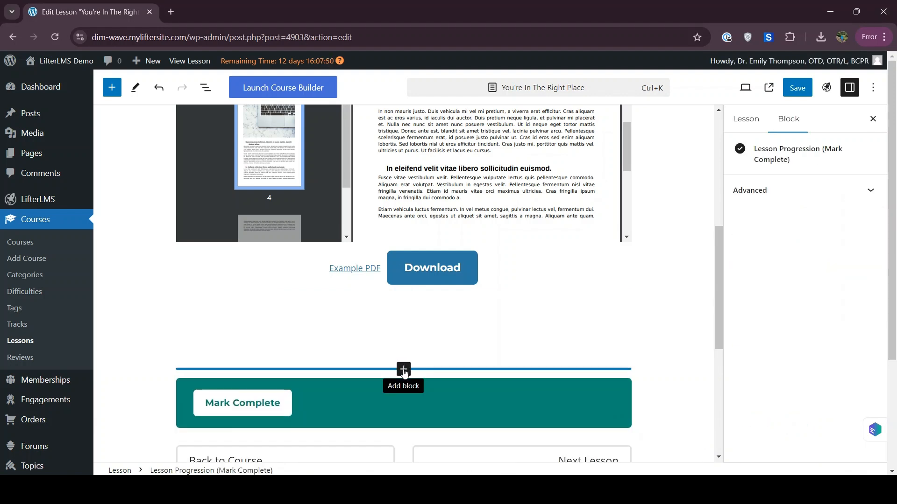
Insert a Columns block above Mark Complete with the 33/33/33 three-column layout.
left_click(404, 369)
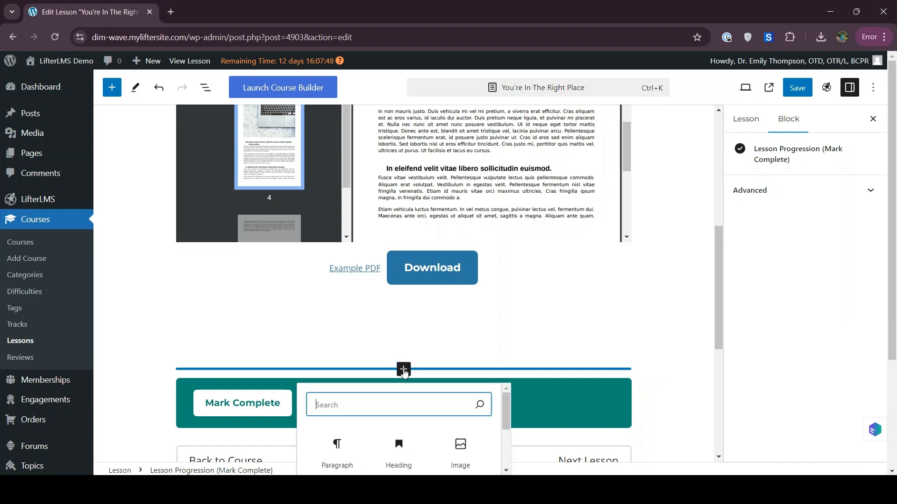
type("cou")
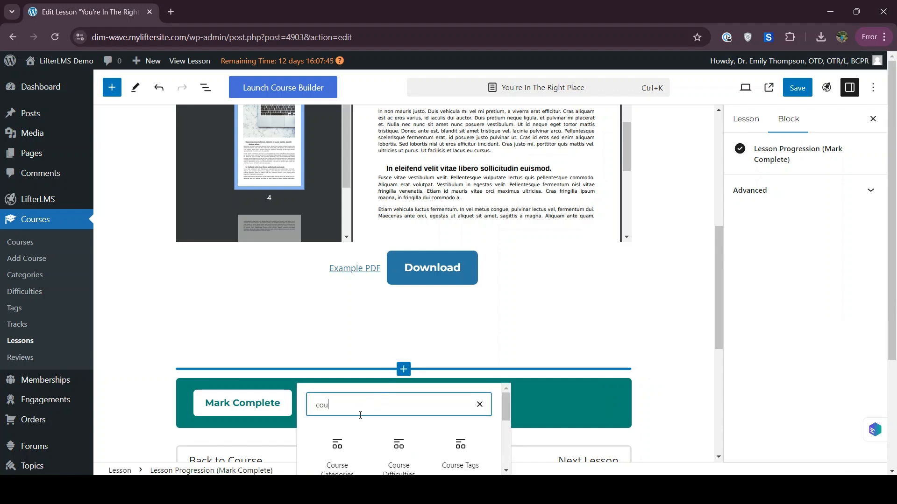
key("BackSpace")
type("l")
scroll(397, 405, "down", 2)
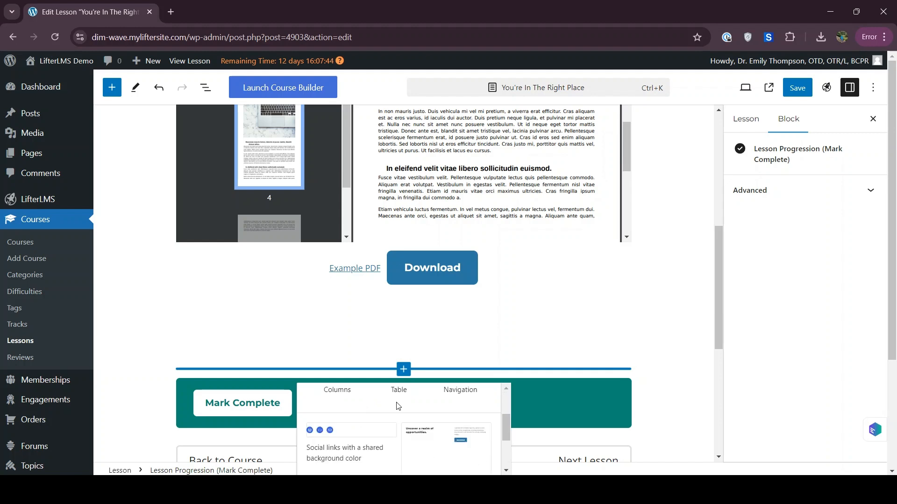
scroll(327, 361, "down", 3)
scroll(352, 386, "up", 2)
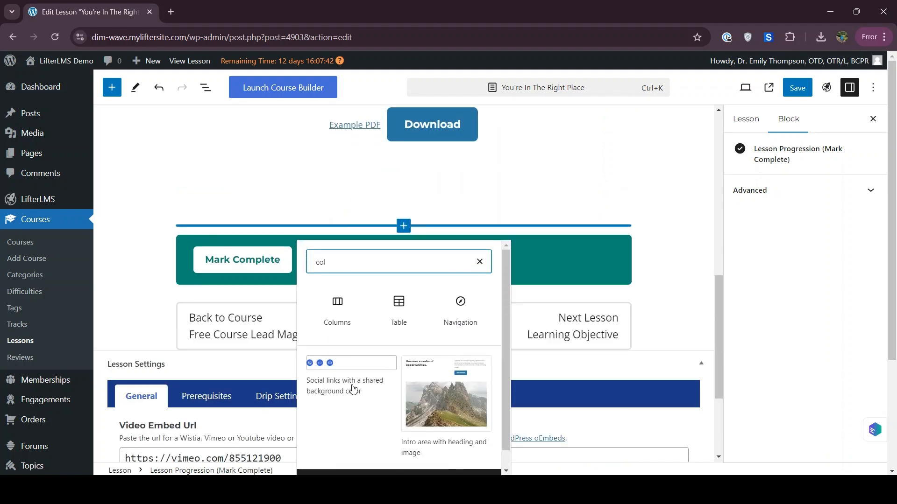
left_click(333, 315)
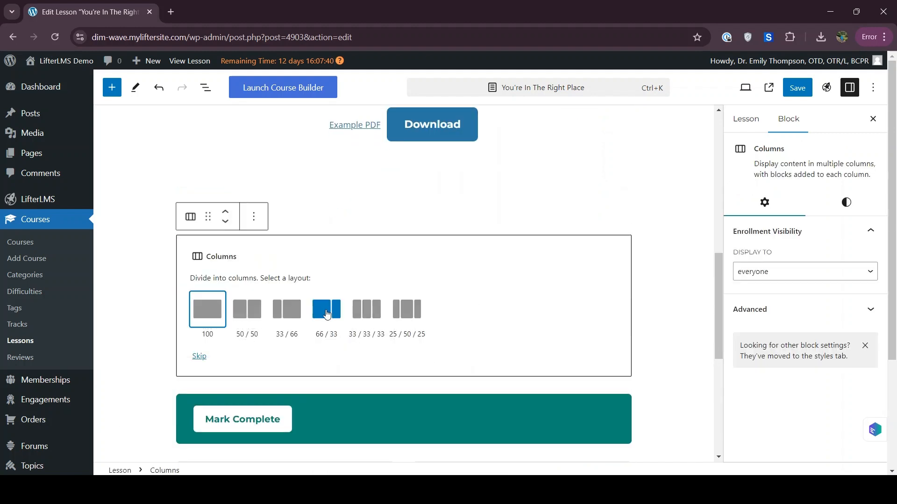
left_click(358, 317)
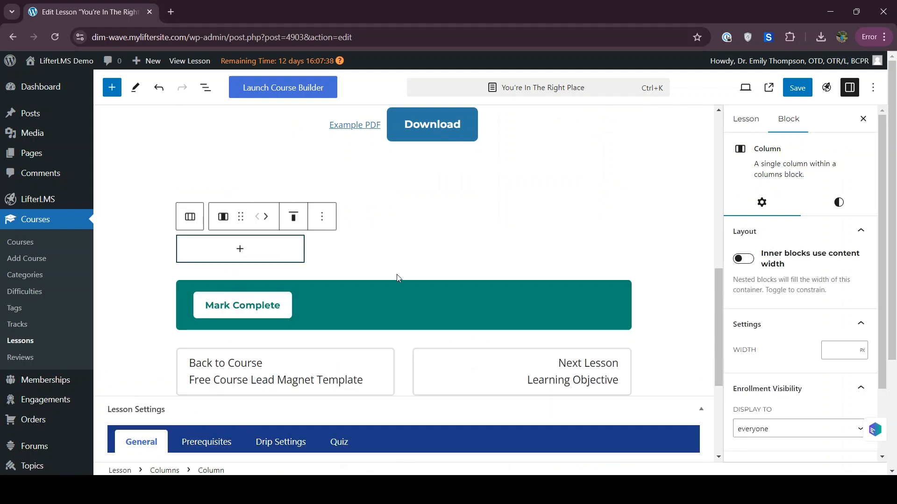
Add an Image block to the middle column.
left_click(377, 254)
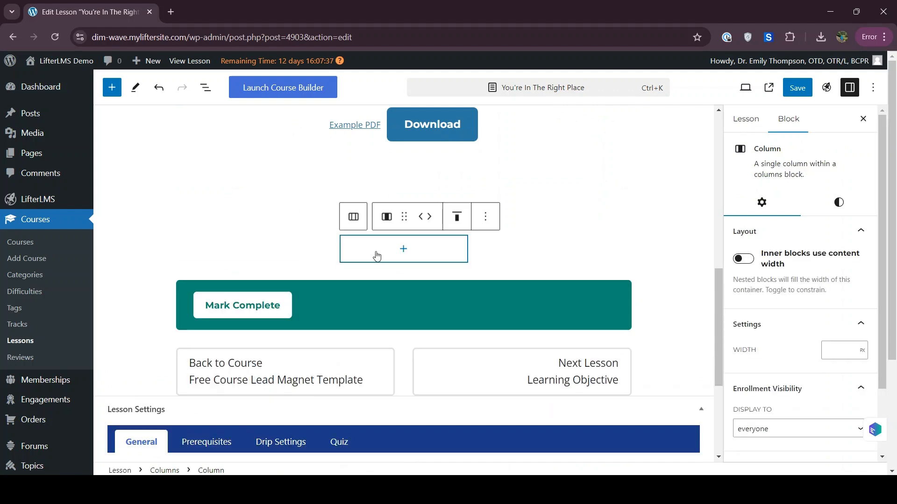
left_click(403, 251)
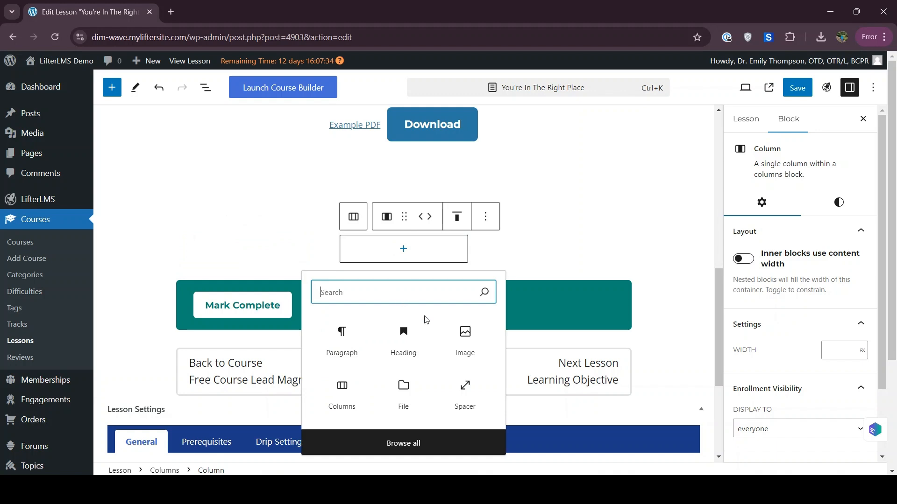
left_click(457, 346)
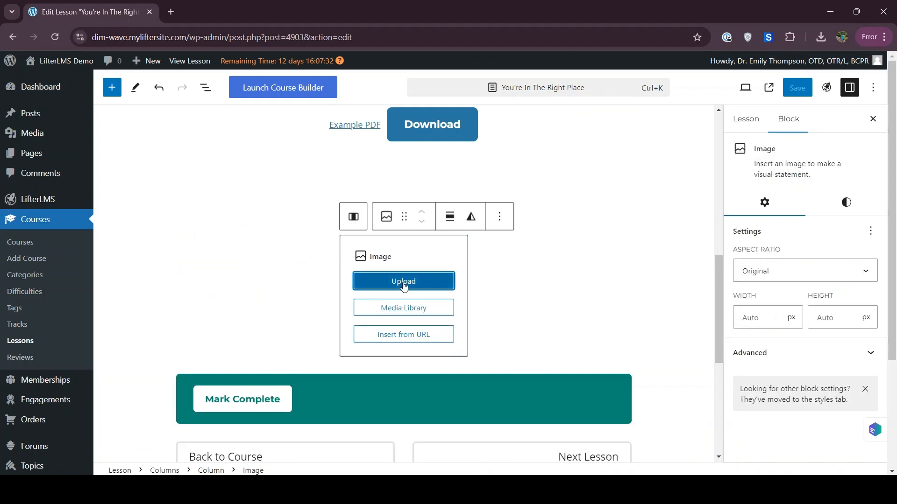
Insert Education.png from the Media Library into the middle column and resize it to 225 px.
left_click(403, 309)
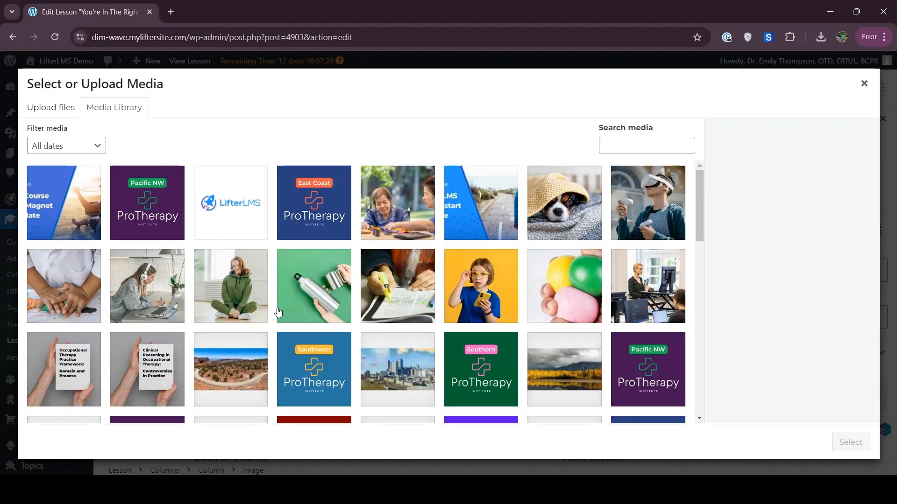
scroll(276, 312, "down", 10)
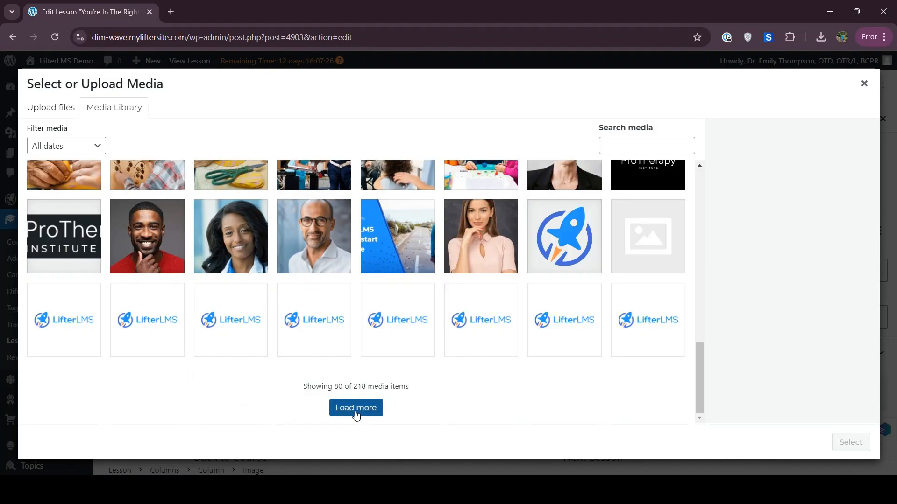
left_click(356, 413)
scroll(247, 364, "down", 10)
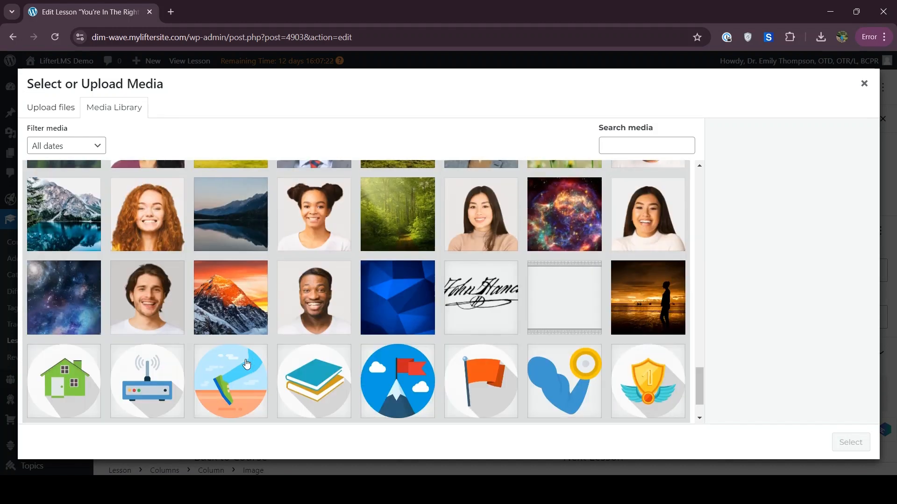
scroll(247, 363, "down", 2)
left_click(304, 316)
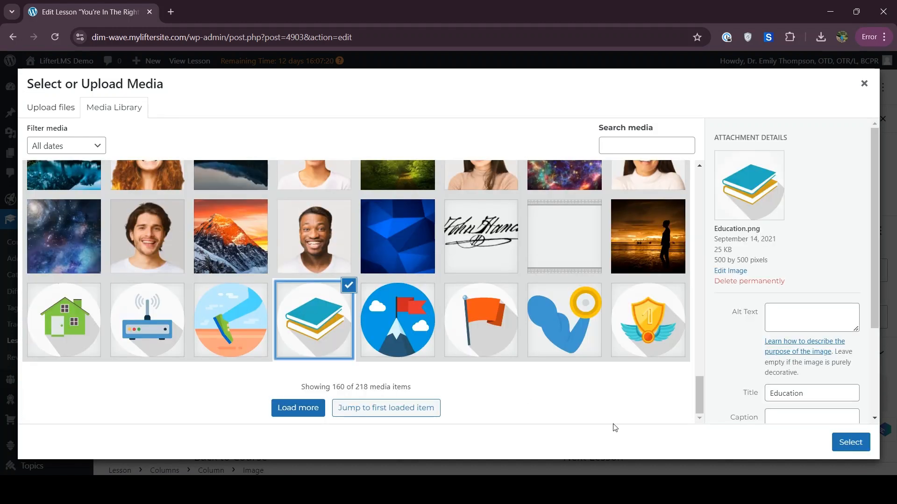
left_click(850, 442)
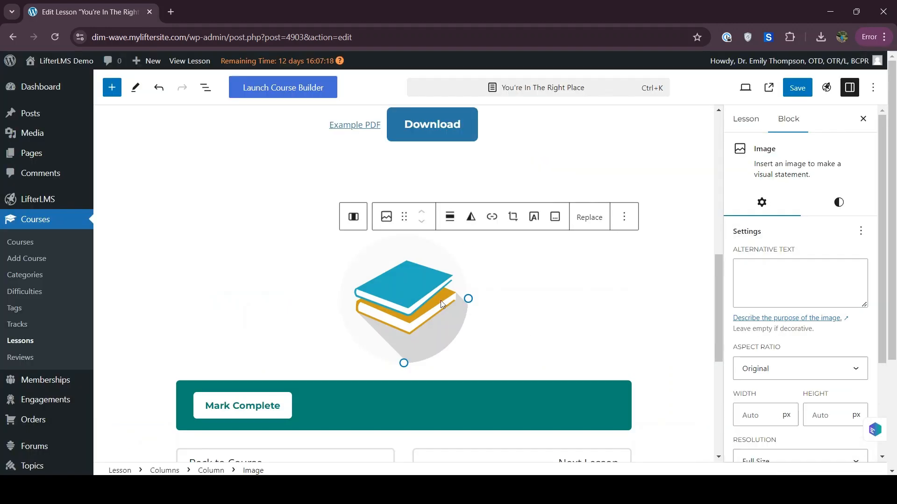
left_click(463, 360)
left_click(458, 373)
left_click(449, 352)
left_click(354, 217)
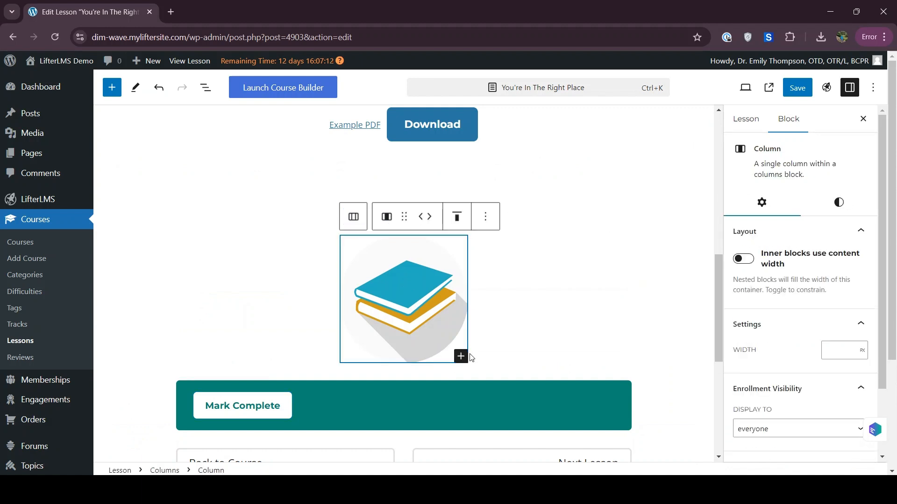
left_click(460, 358)
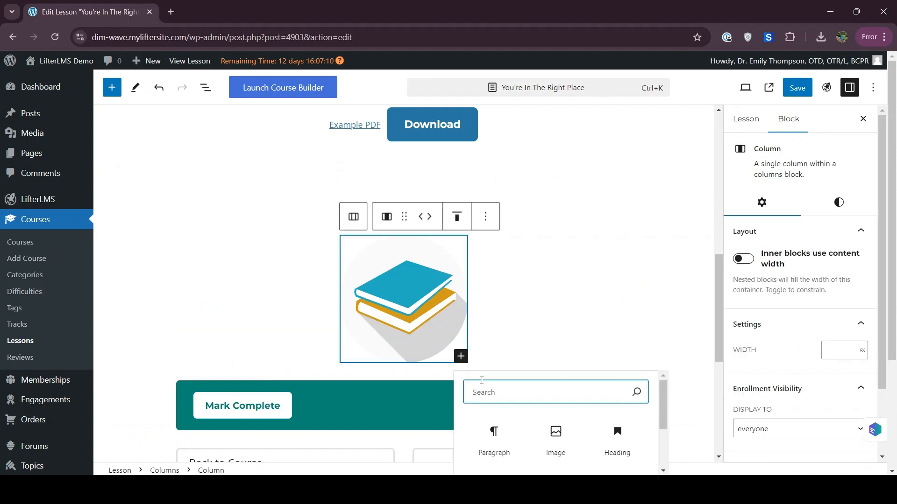
type("hea")
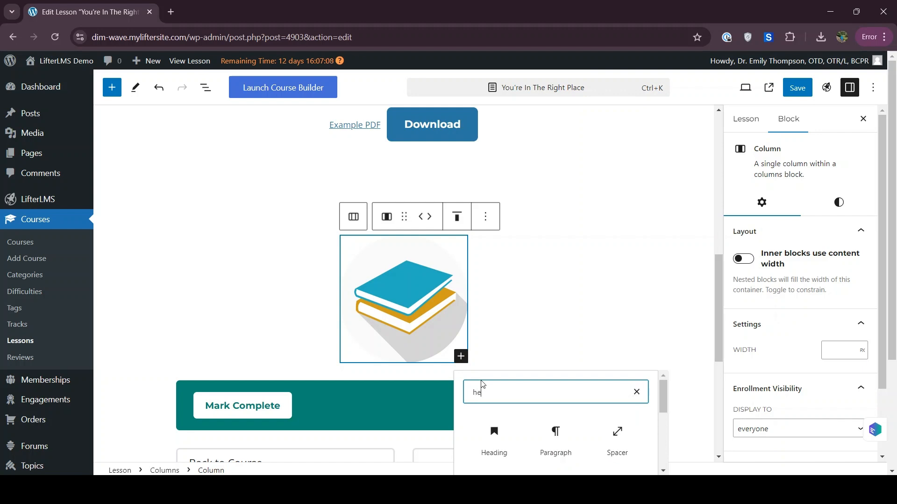
left_click(498, 444)
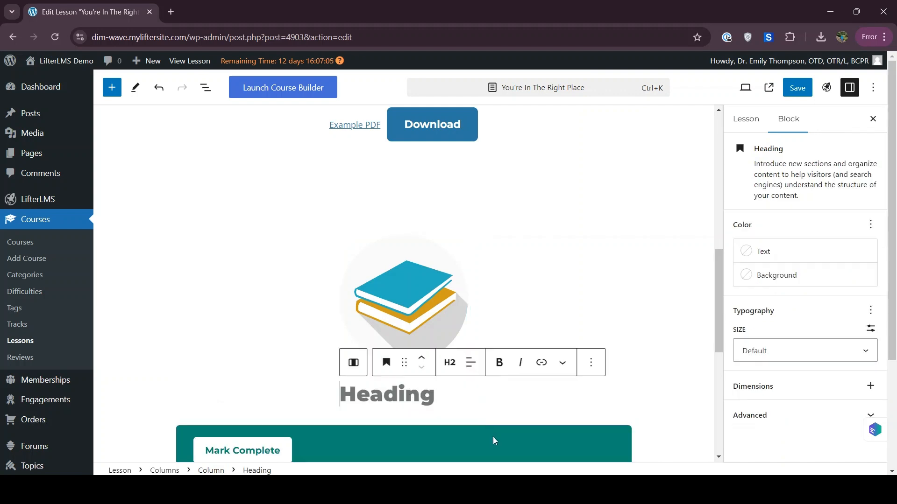
left_click(451, 369)
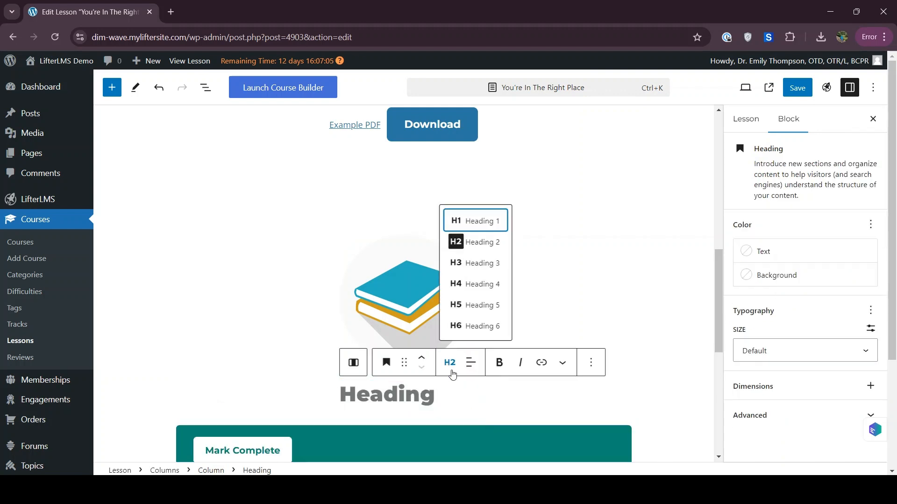
left_click(462, 283)
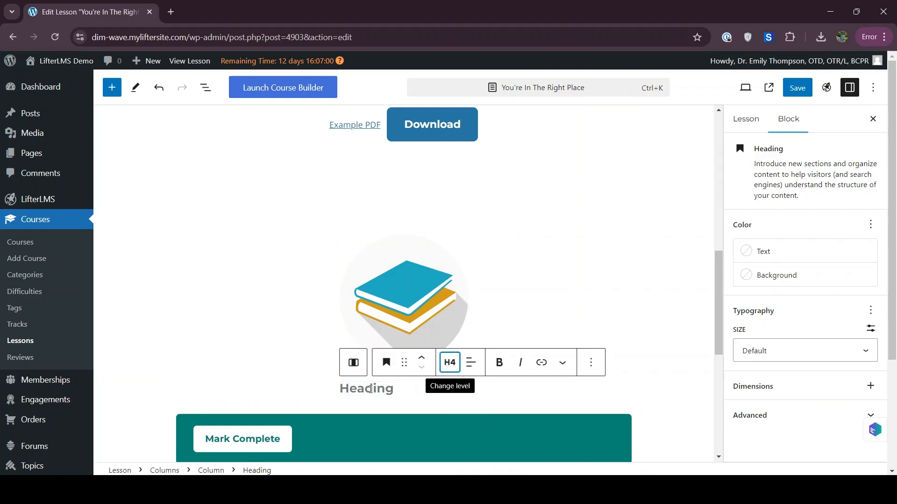
type("Lesson Work")
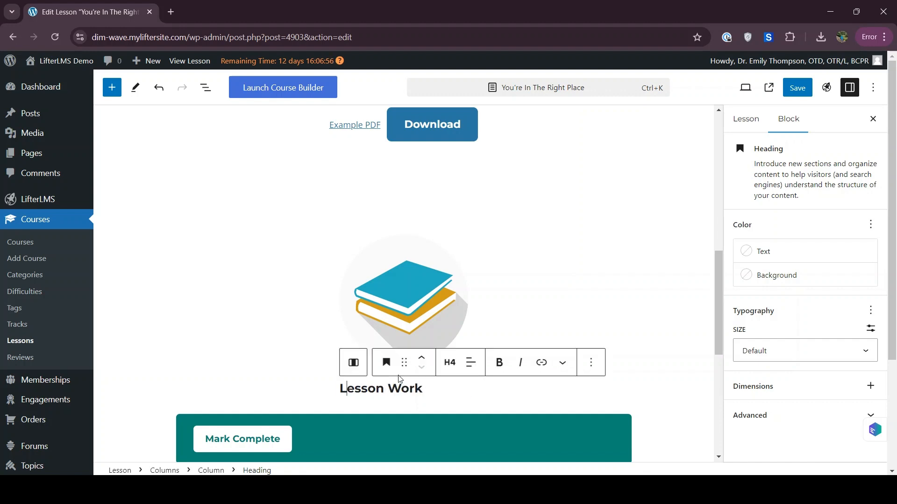
left_click(471, 362)
left_click(492, 424)
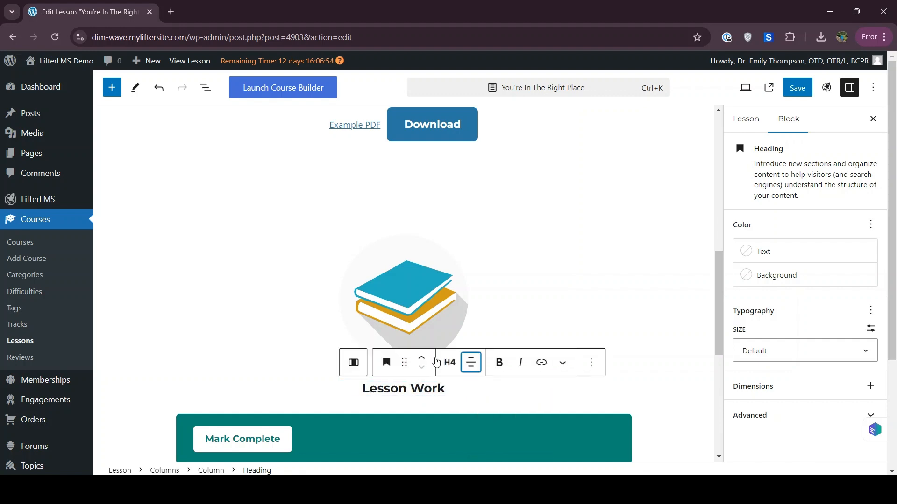
left_click(391, 283)
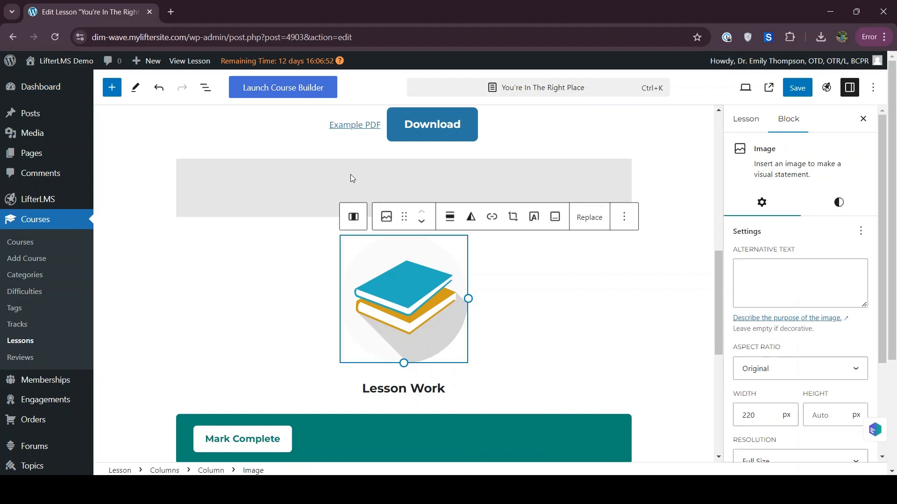
left_click(306, 223)
left_click(408, 274)
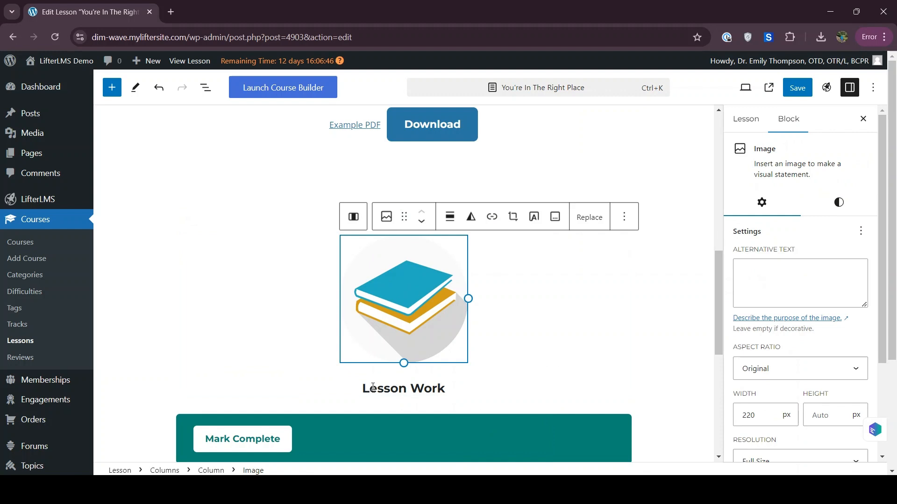
Open the Media 'Add New Media File' upload page in a new browser tab.
mouse_move(34, 133)
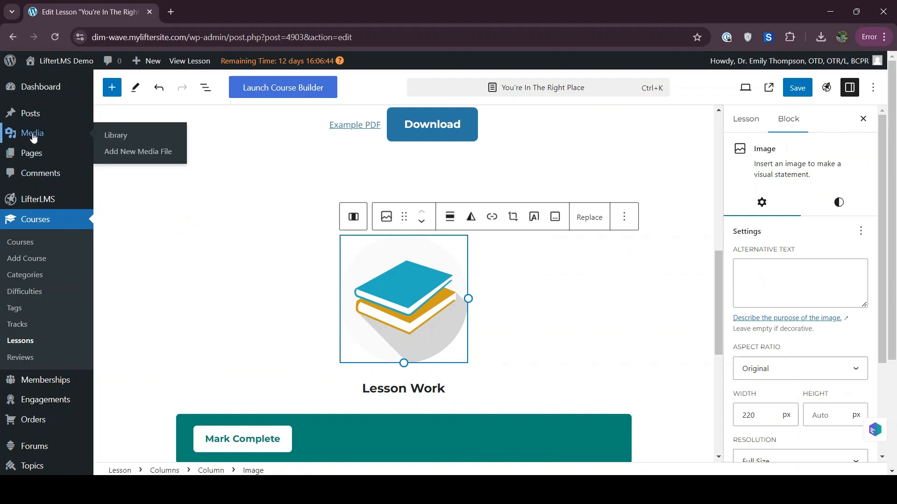
right_click(113, 150)
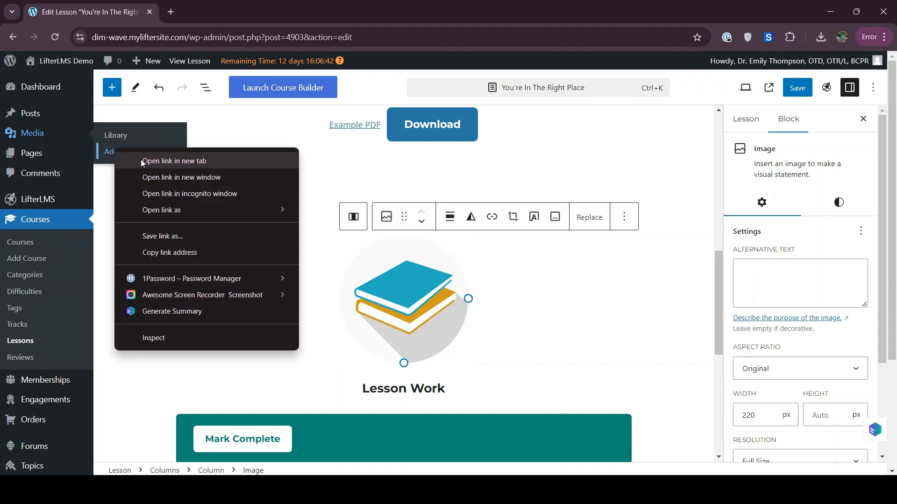
left_click(141, 159)
left_click(202, 6)
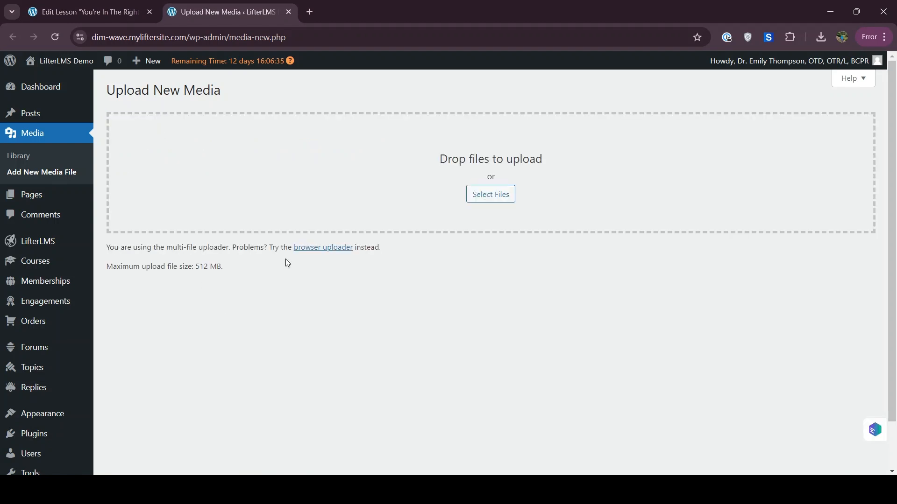
Upload Example PDF.pdf, copy its file URL, and go back to the lesson editor.
left_click(490, 194)
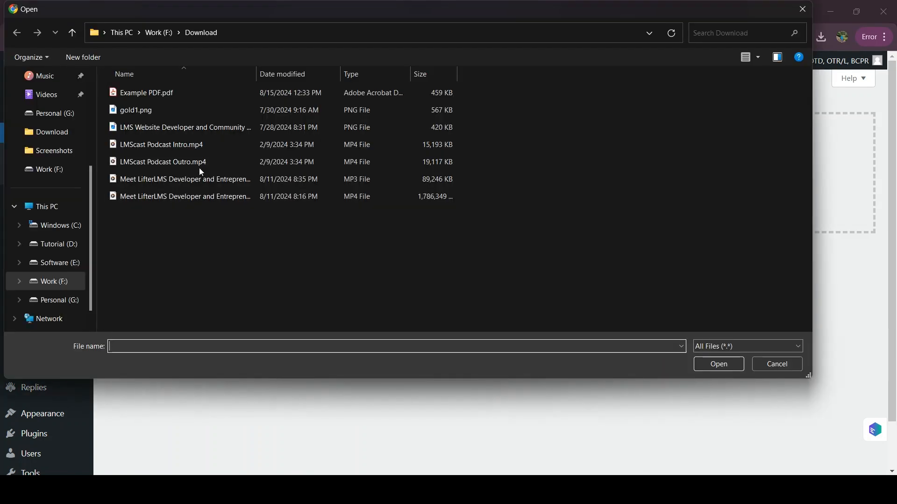
left_click(117, 93)
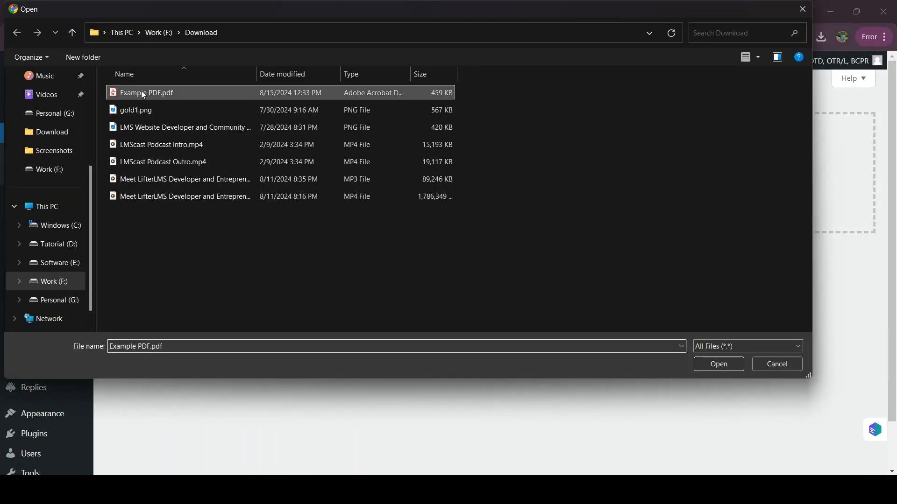
left_click(705, 365)
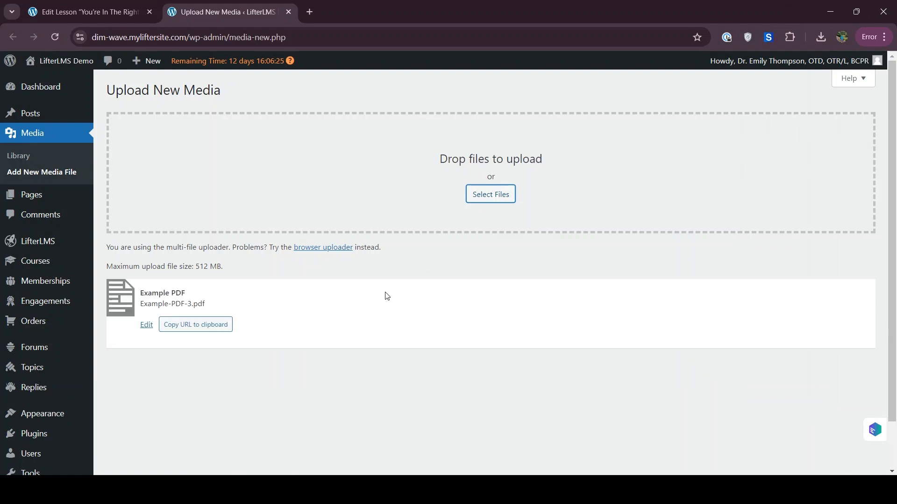
left_click(180, 329)
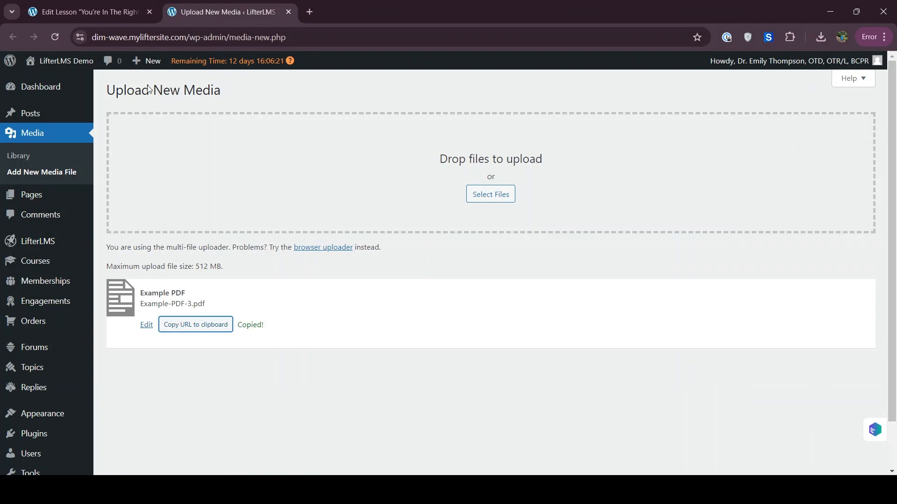
left_click(110, 5)
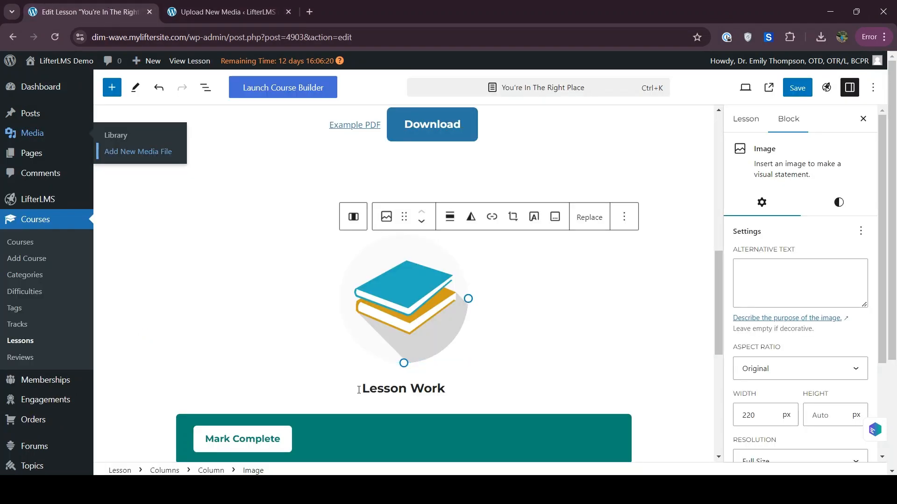
Link the 'Lesson Work' heading text to the pasted Example-PDF-3.pdf URL.
left_click_drag(363, 388, 447, 387)
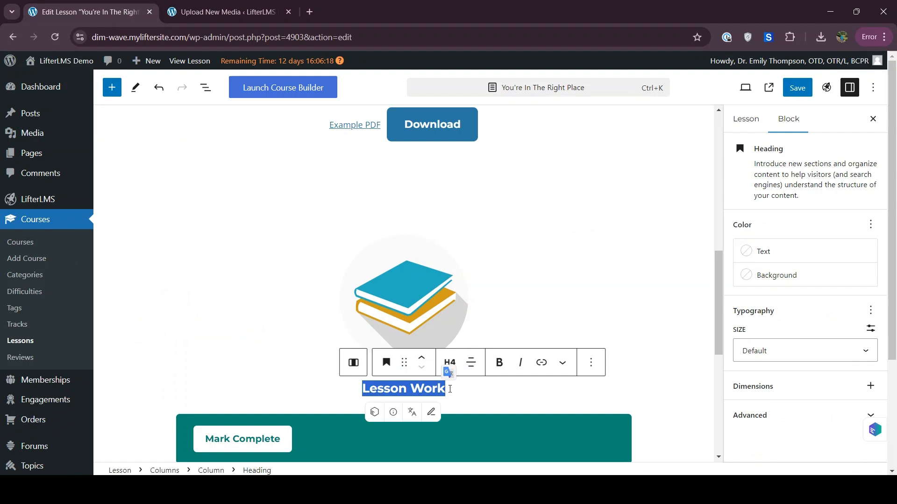
left_click(539, 365)
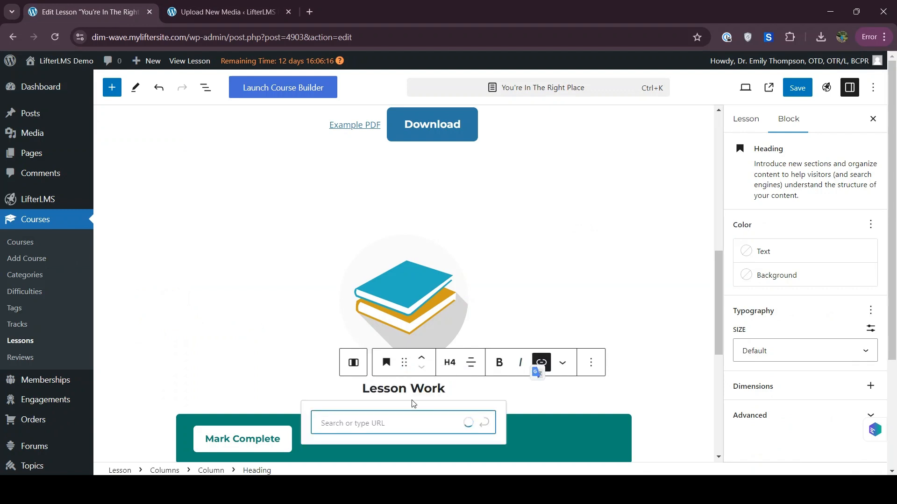
type("https://dim-wave.myliftersite.com/wp-content/uploads/2024/08/Example-PDF-3.pdf")
left_click(421, 452)
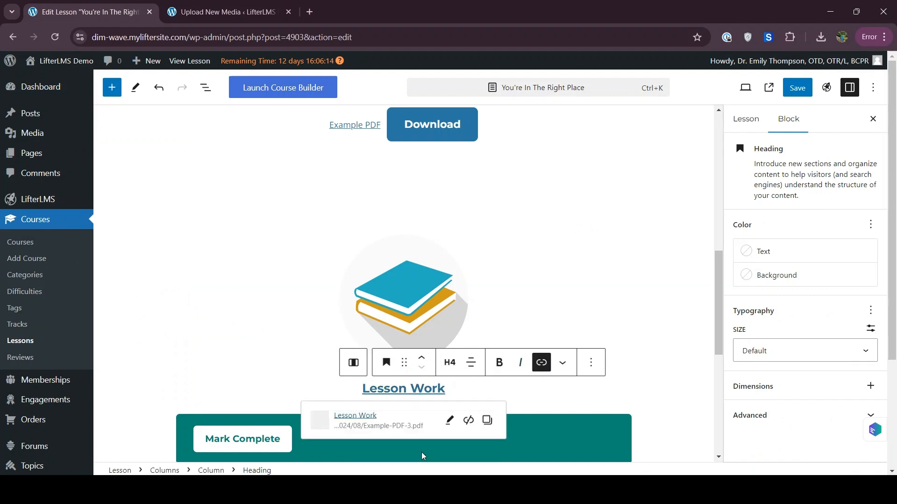
left_click(535, 395)
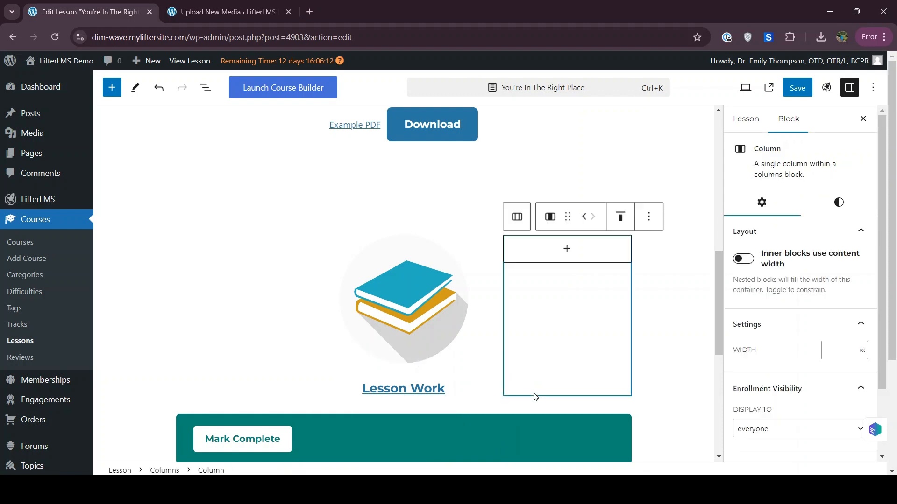
Link the books image to the same PDF URL and save the lesson.
left_click(403, 310)
left_click(490, 226)
type("https://dim-wave.myliftersite.com/wp-content/uploads/2024/08/Example-PDF-3.pdf")
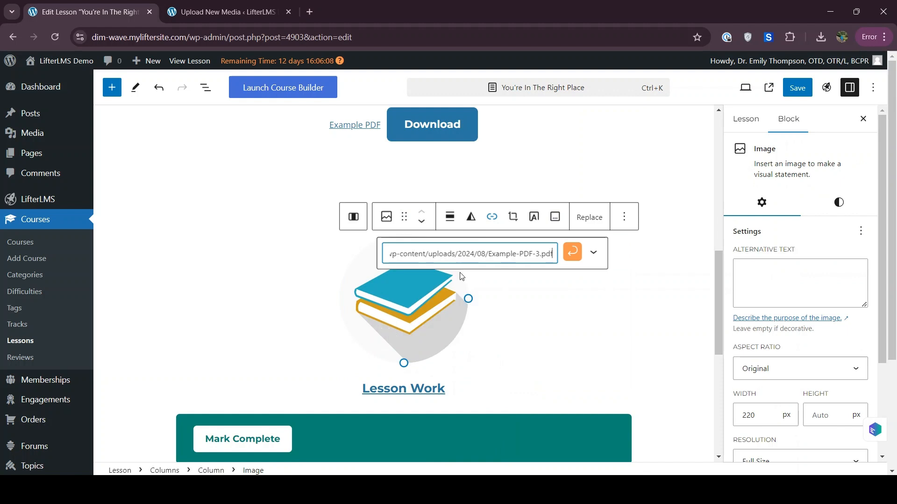
left_click(572, 251)
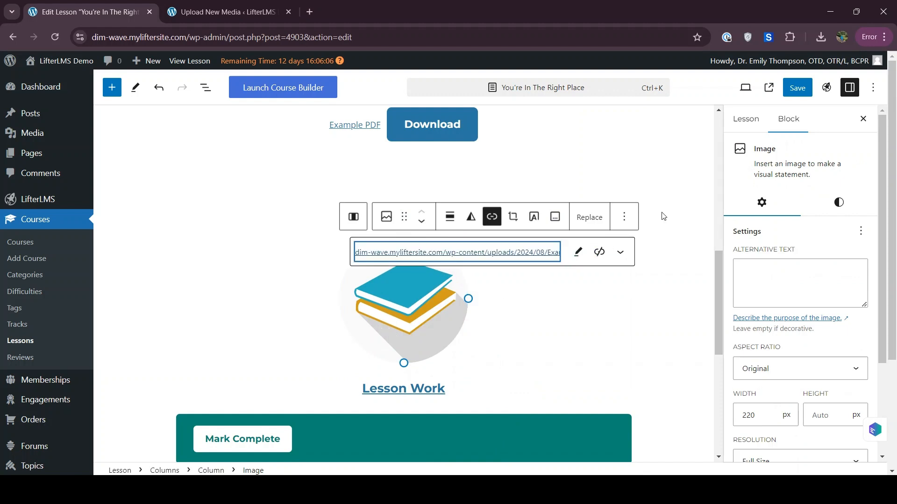
left_click(676, 245)
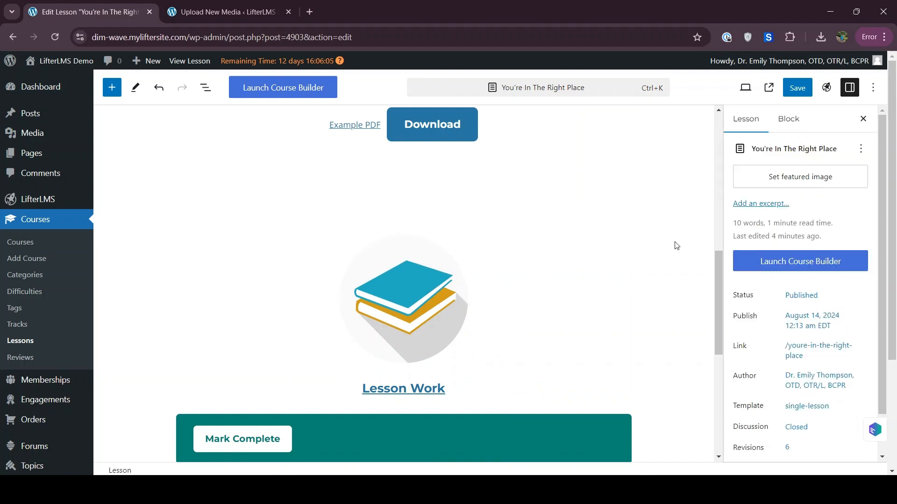
left_click(799, 88)
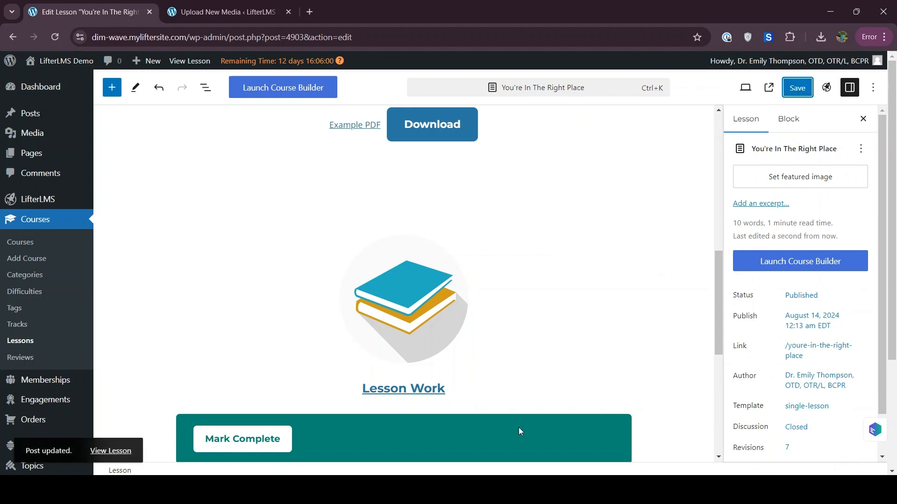
left_click(551, 422)
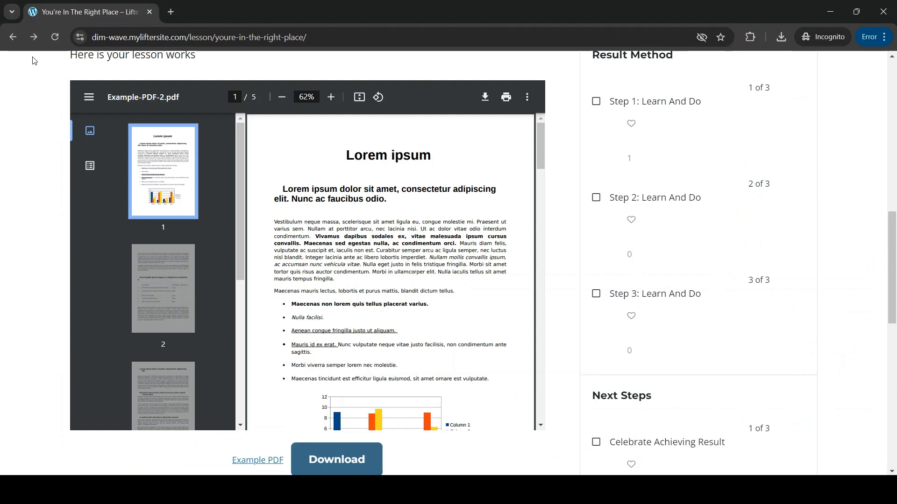
Reload the live lesson and confirm the books image opens Example-PDF-3.pdf.
left_click(55, 37)
scroll(26, 268, "down", 7)
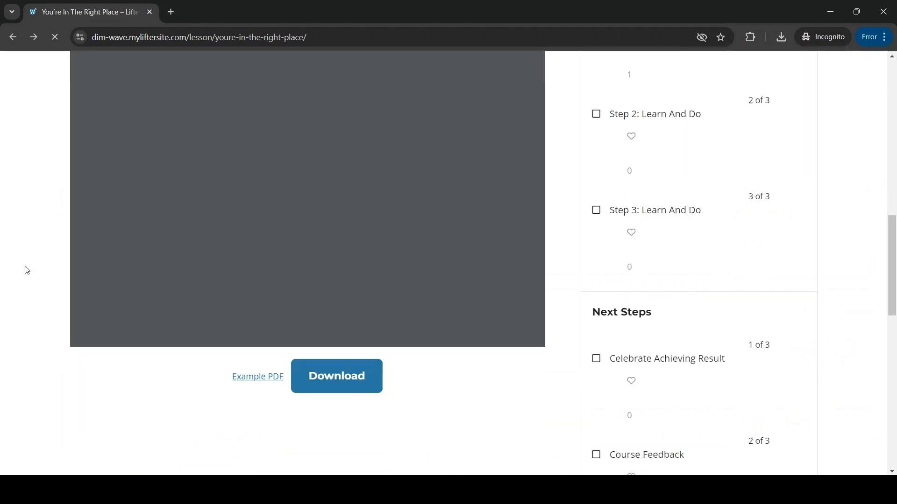
left_click(299, 296)
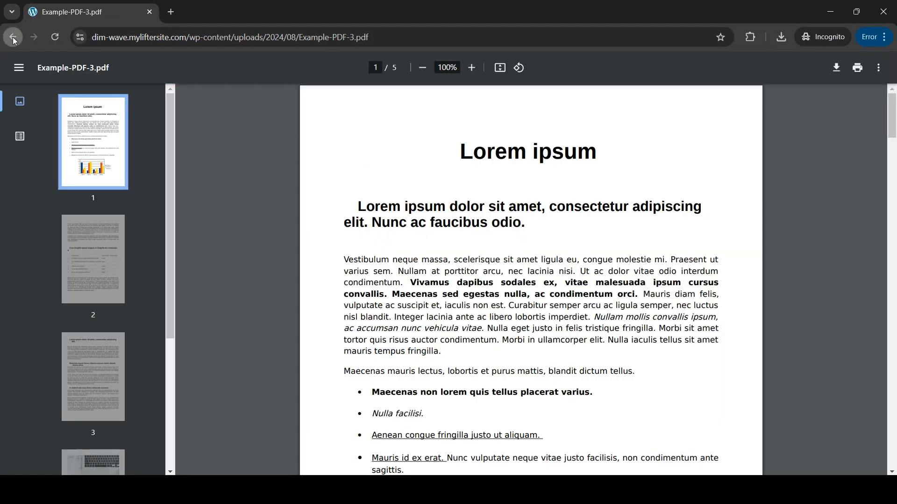
left_click(12, 36)
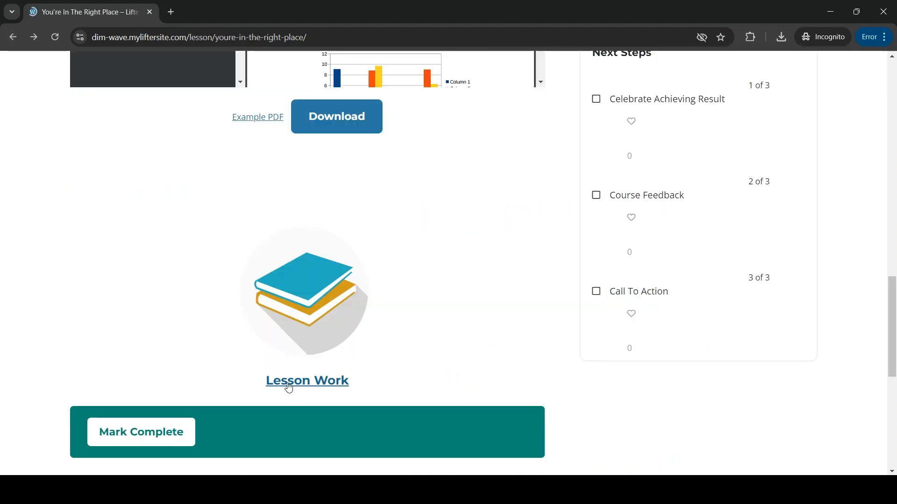
Confirm 'Lesson Work' opens the PDF, cancel the download, and return to the editor.
left_click(289, 386)
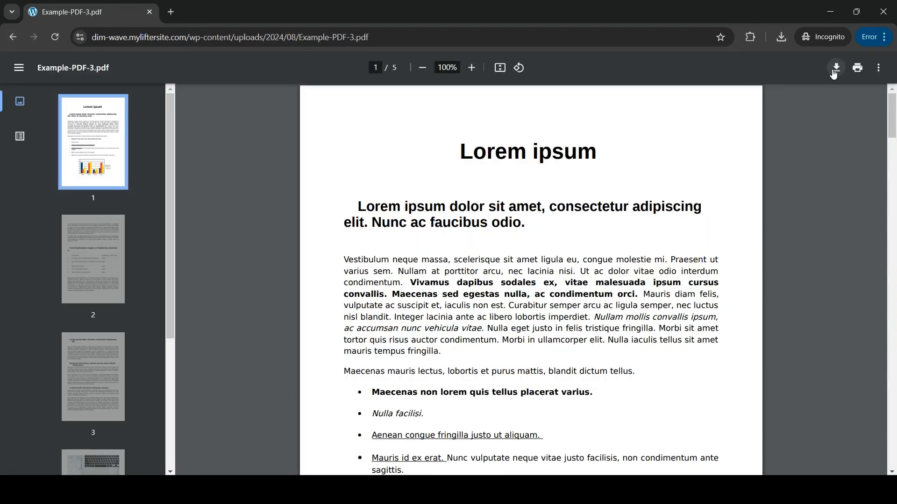
left_click(836, 71)
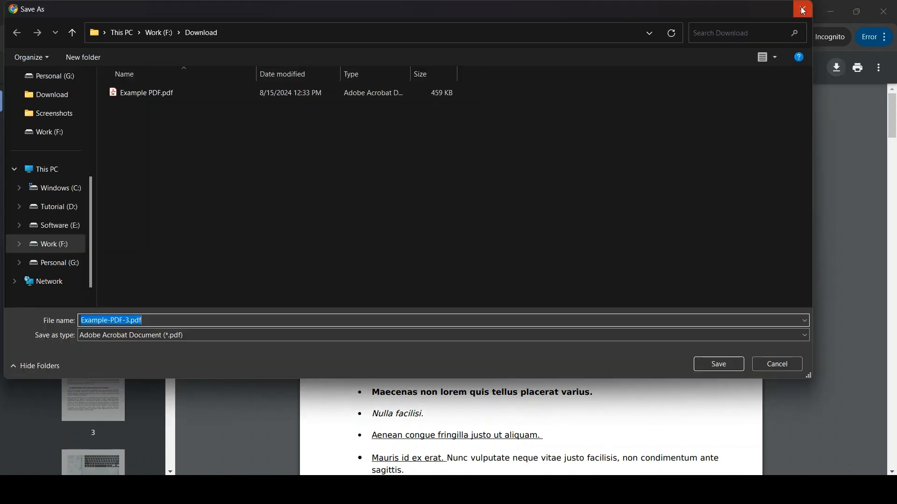
left_click(803, 11)
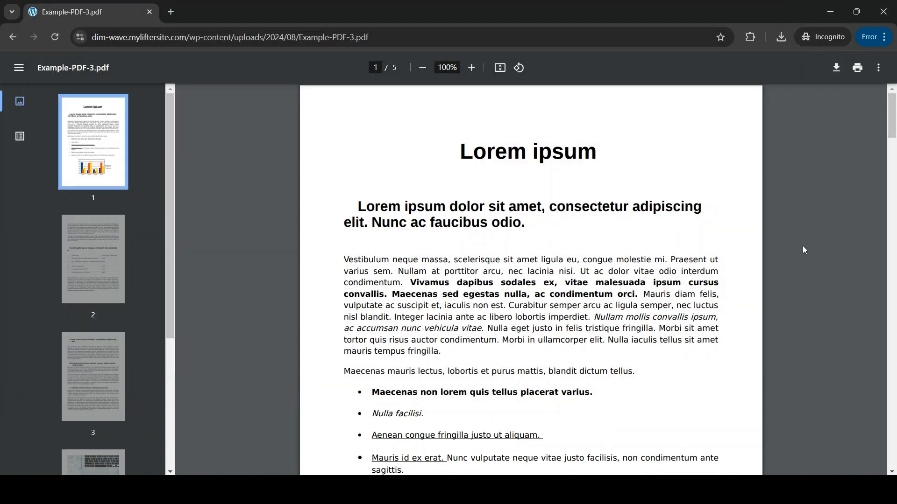
left_click(831, 16)
scroll(629, 223, "up", 2)
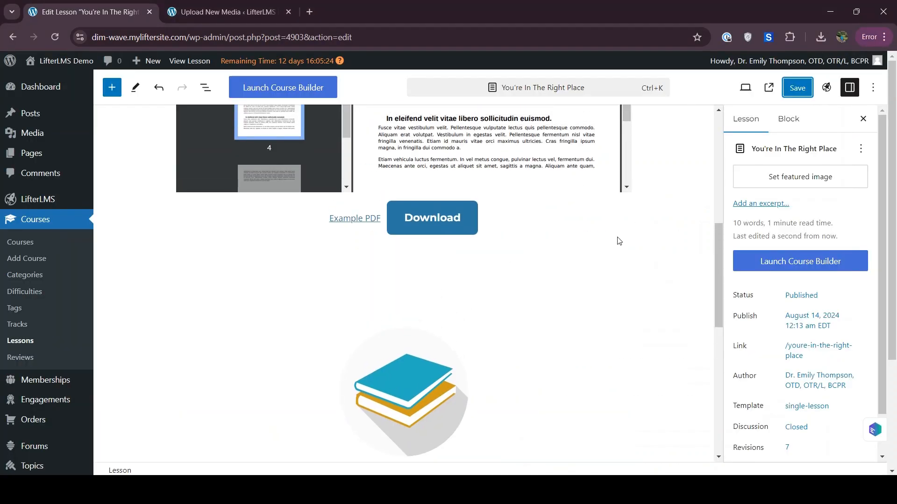